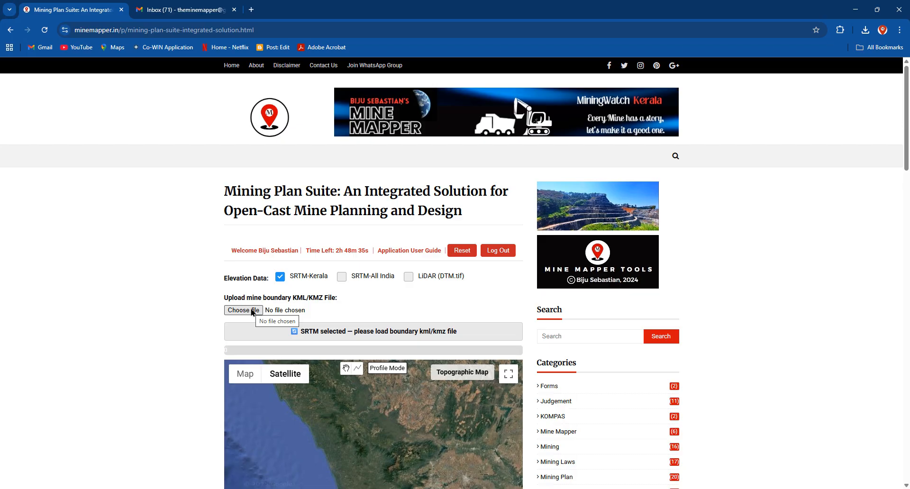
# - Load Champion Granites.kmz as the mine boundary with SRTM-Kerala elevation data and view its generated topography
pyautogui.click(243, 310)
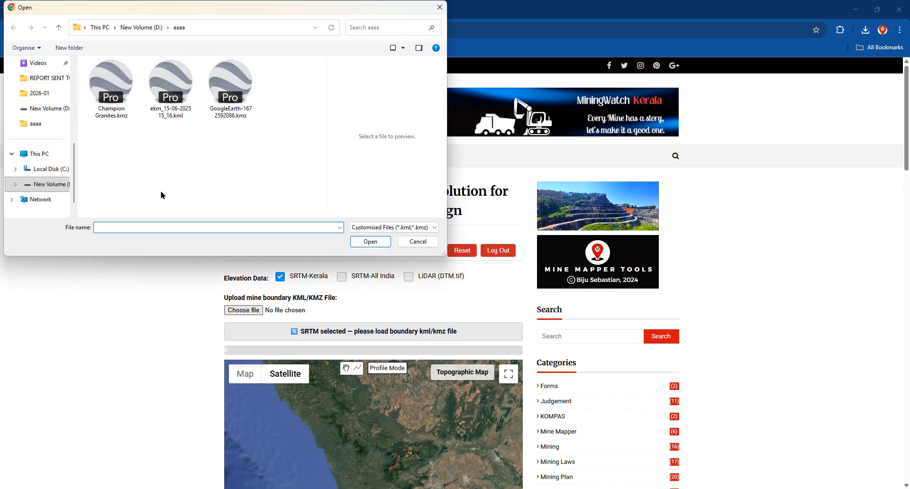
pyautogui.doubleClick(121, 100)
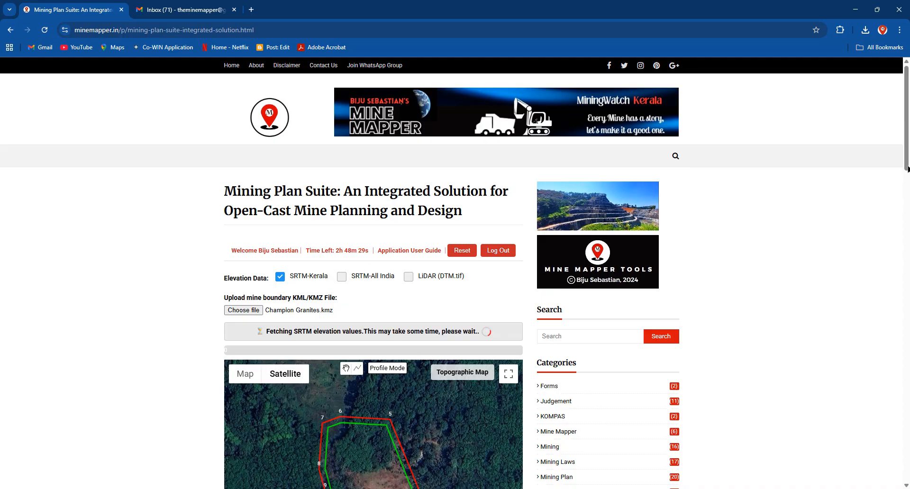
pyautogui.moveTo(907, 174); pyautogui.dragTo(909, 199)
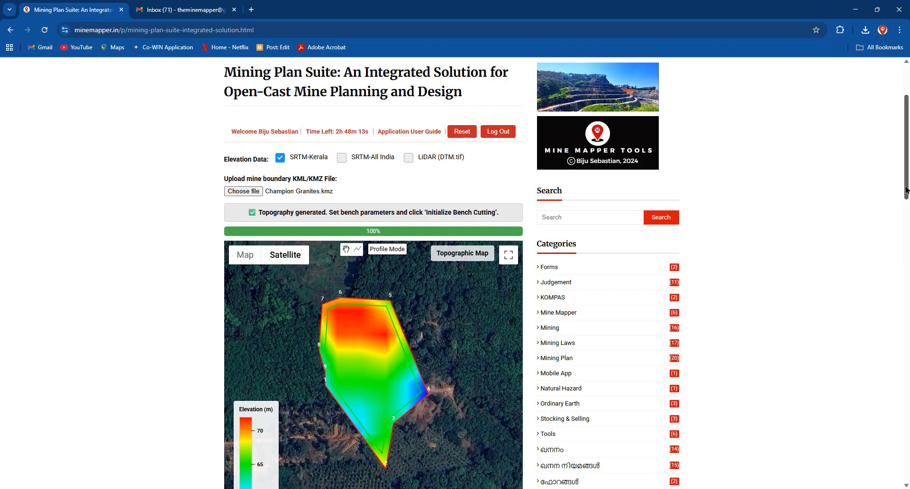
pyautogui.moveTo(906, 190); pyautogui.dragTo(906, 207)
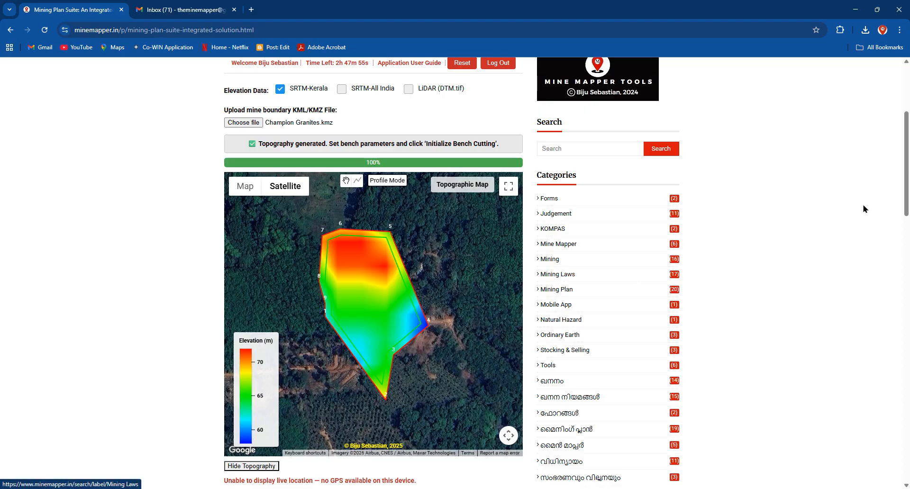
# - Set the soil thickness in the bench parameters to 1 m
pyautogui.moveTo(907, 204); pyautogui.dragTo(907, 274)
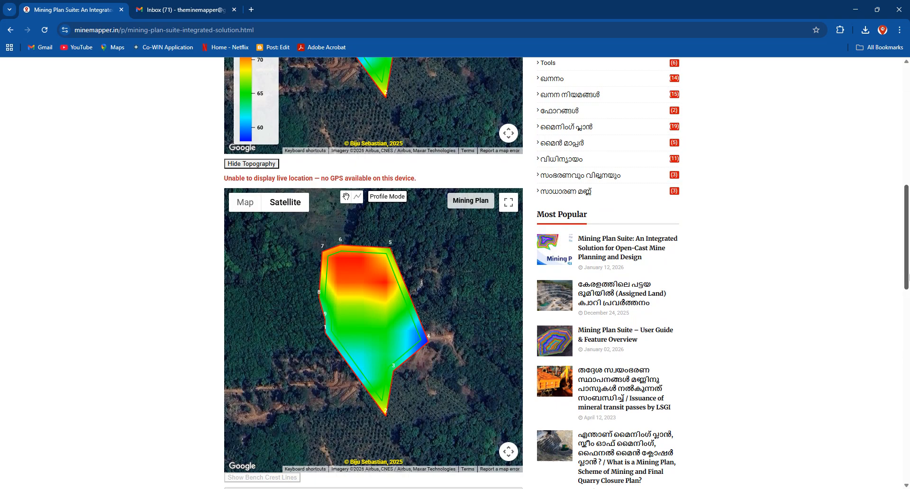
pyautogui.moveTo(908, 274); pyautogui.dragTo(905, 320)
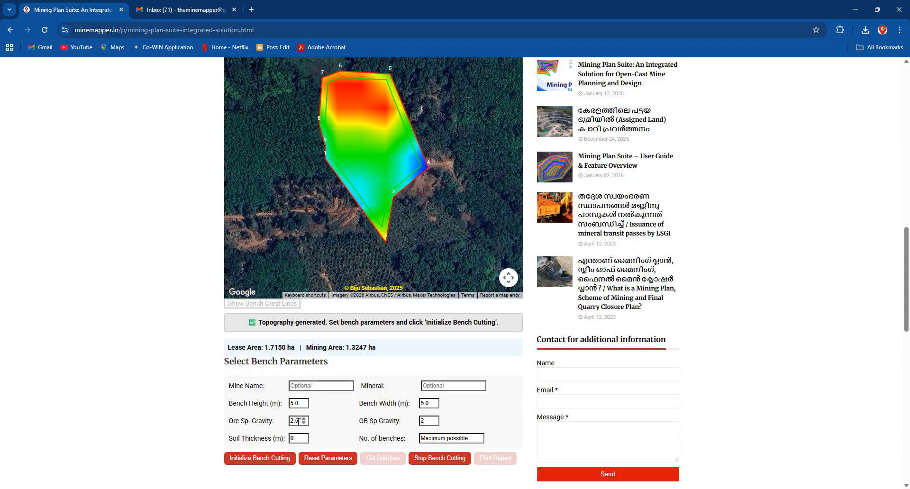
pyautogui.click(296, 439)
pyautogui.moveTo(296, 439); pyautogui.dragTo(290, 439)
pyautogui.write('1')
# - Set the mine name to Black Rock Mines and the mineral to Granite (building stone)
pyautogui.click(327, 385)
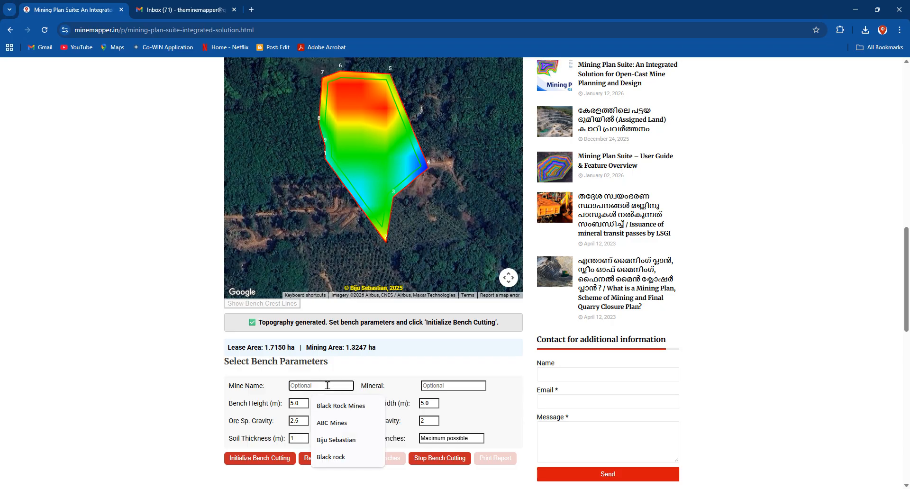
pyautogui.click(328, 406)
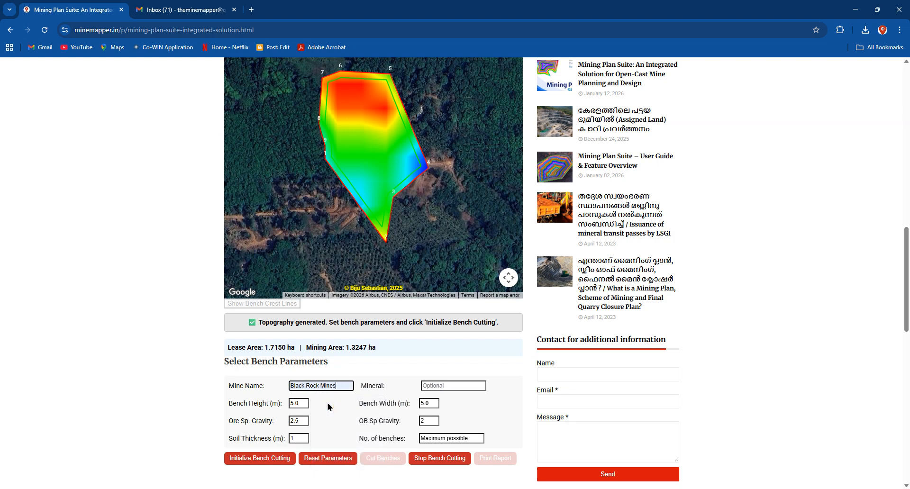
pyautogui.click(439, 386)
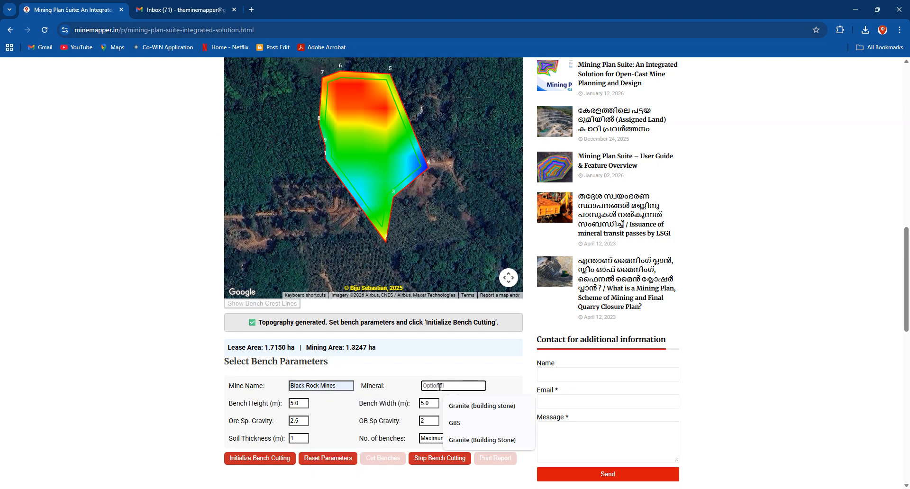
pyautogui.click(471, 406)
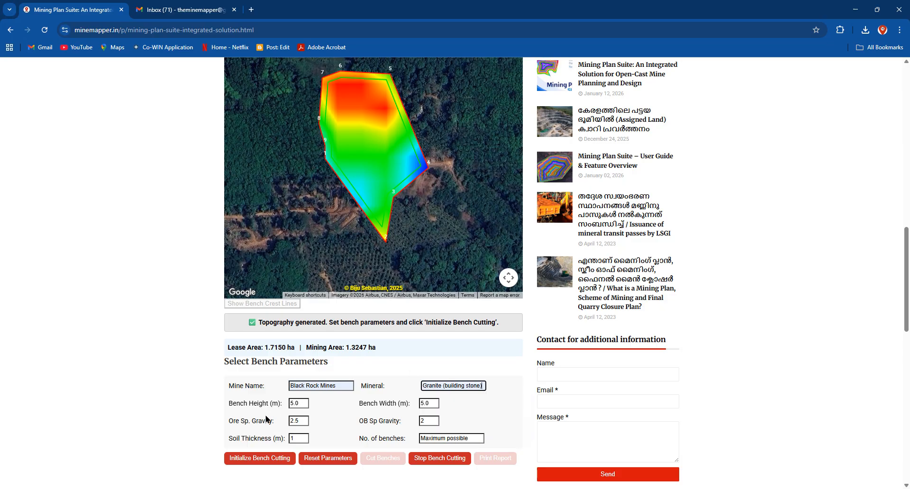
# - Initialize bench cutting with the chosen parameters, then cut the benches and accept the notice about the long computation
pyautogui.click(252, 458)
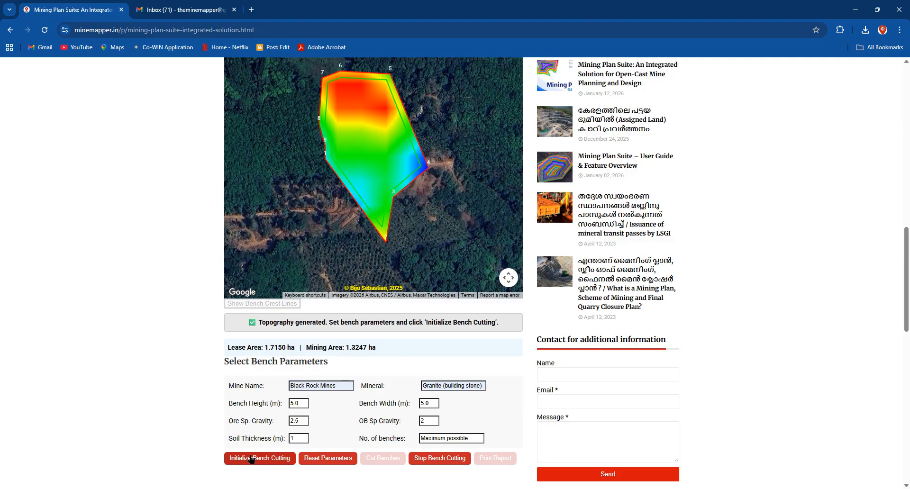
pyautogui.click(251, 458)
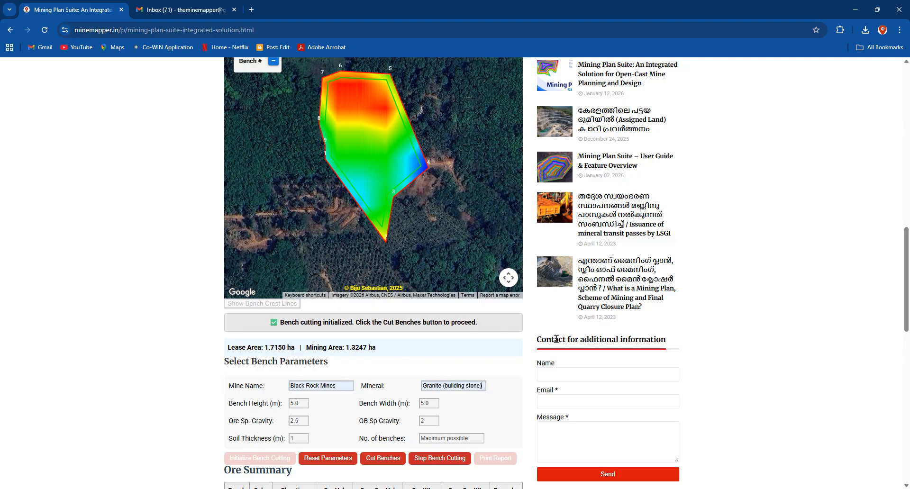
pyautogui.click(383, 458)
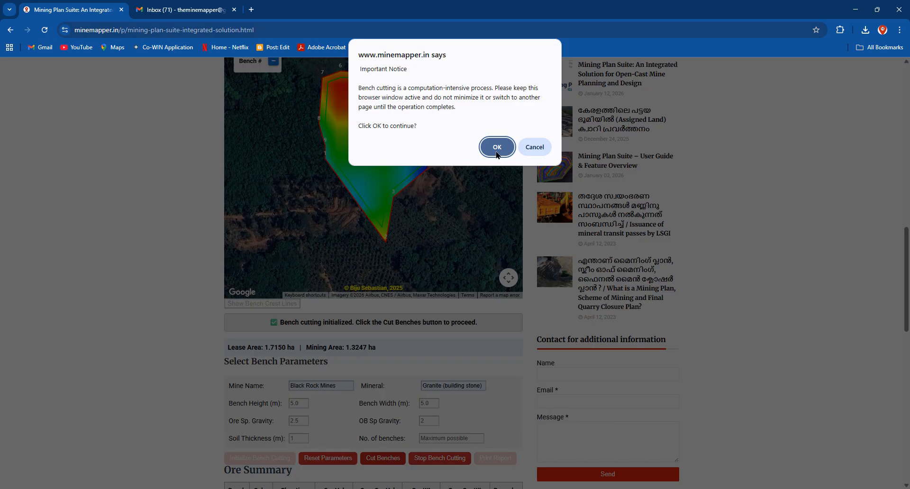
pyautogui.click(497, 147)
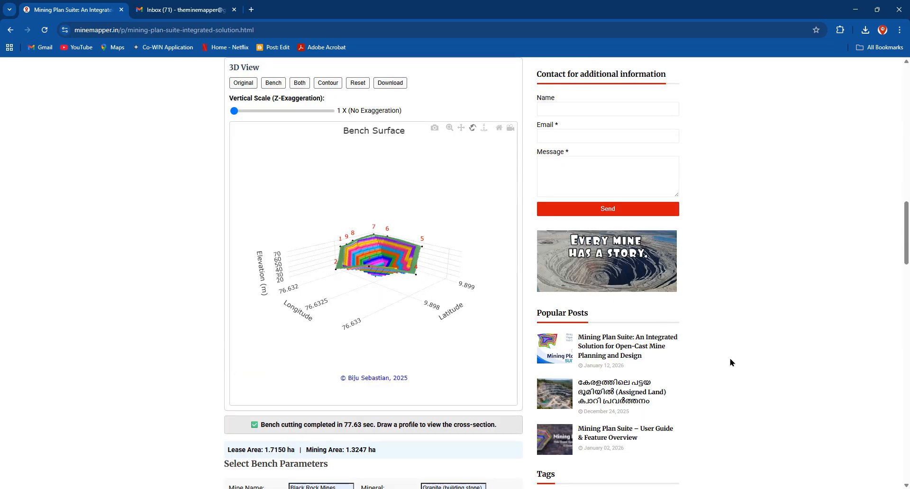
# - Draw a profile line on the mining plan from near boundary point 6 to near point 3 and examine its enlarged cross-section
pyautogui.moveTo(906, 260); pyautogui.dragTo(897, 202)
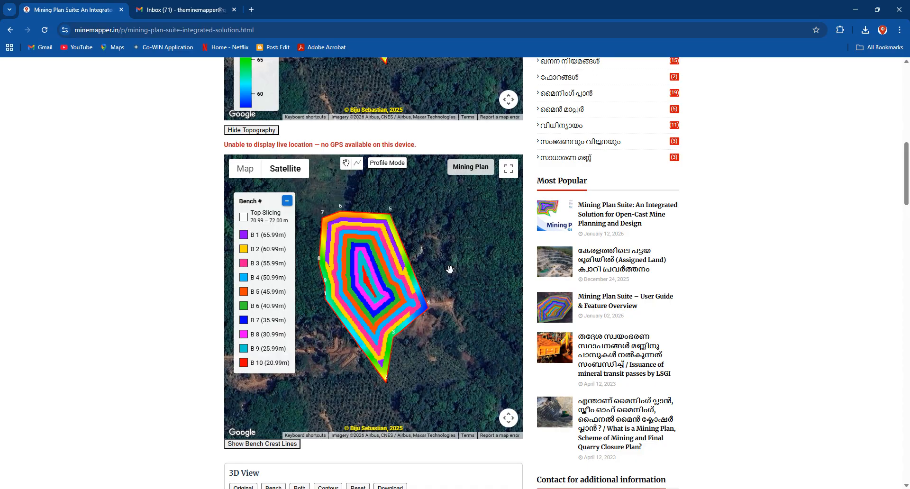
pyautogui.click(360, 168)
pyautogui.click(333, 208)
pyautogui.click(407, 341)
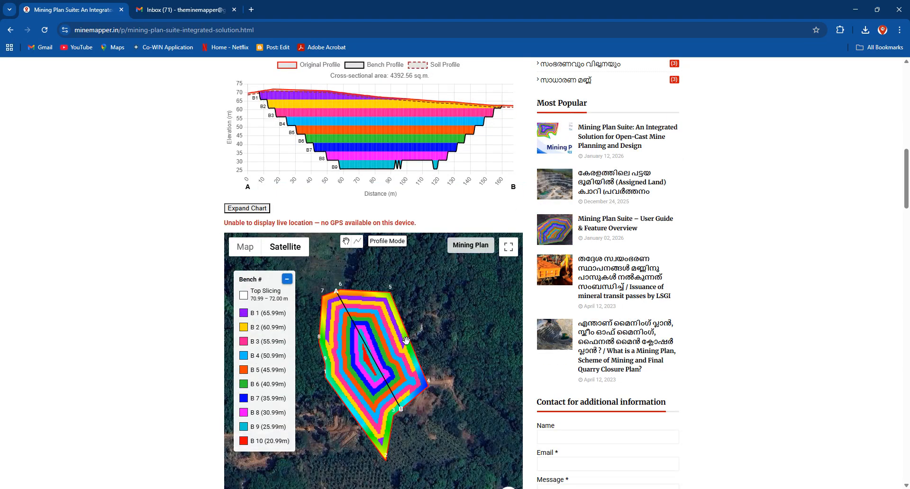
pyautogui.click(251, 208)
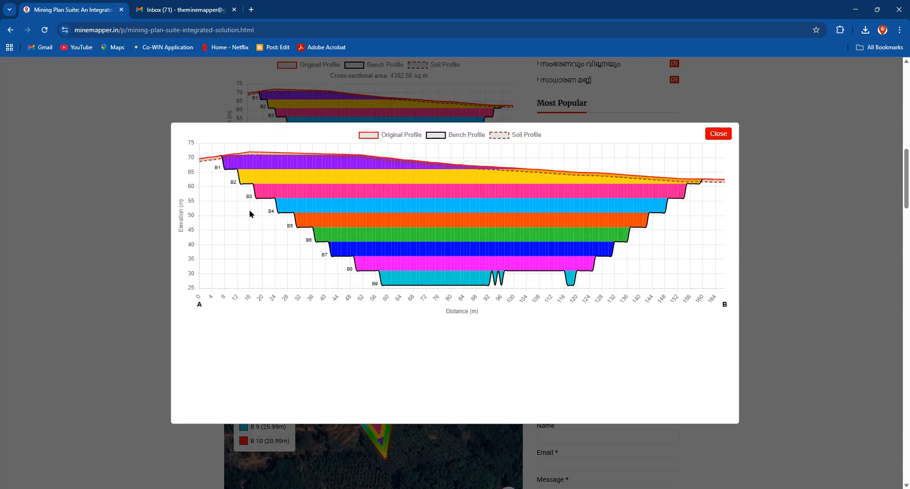
pyautogui.click(723, 134)
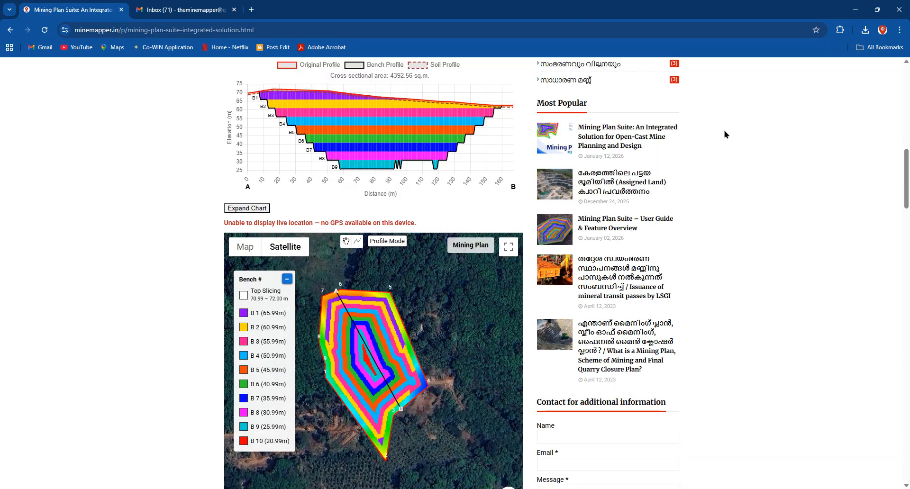
# - Draw a profile line across the pit from the edge between points 4 and 5 to the edge between points 1 and 2
pyautogui.click(357, 243)
pyautogui.click(411, 320)
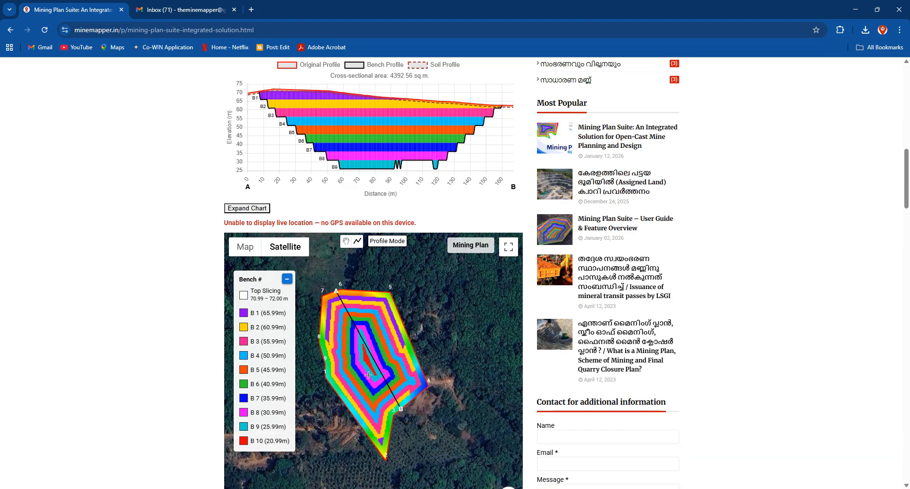
pyautogui.click(335, 410)
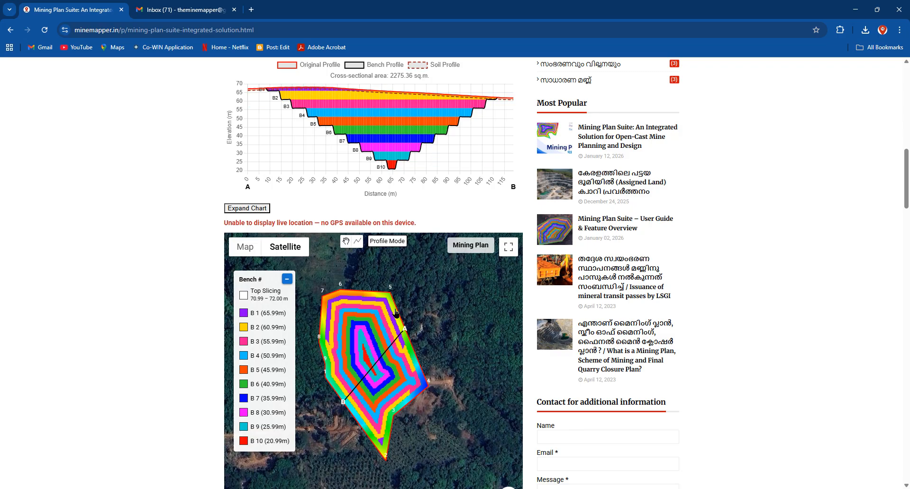
# - Draw a diagonal profile line from near point 6 to the edge between points 3 and 4 and examine its enlarged cross-section
pyautogui.click(356, 243)
pyautogui.click(332, 283)
pyautogui.click(414, 399)
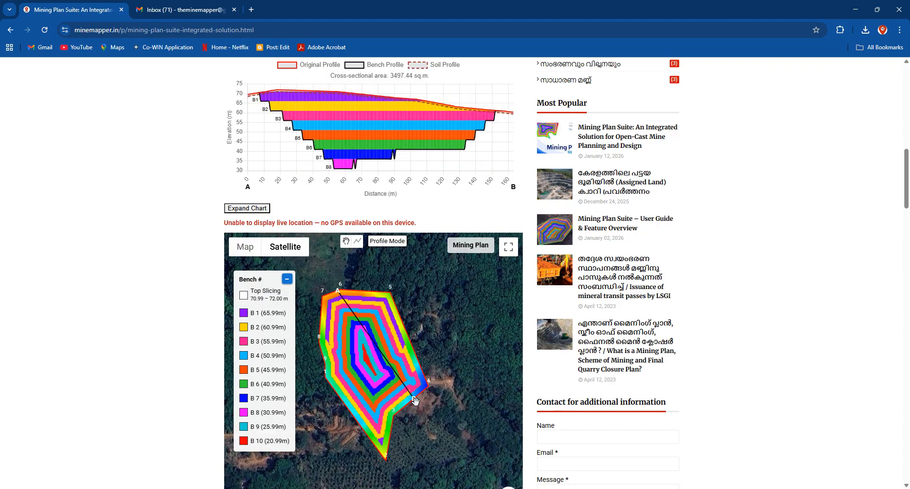
pyautogui.click(252, 209)
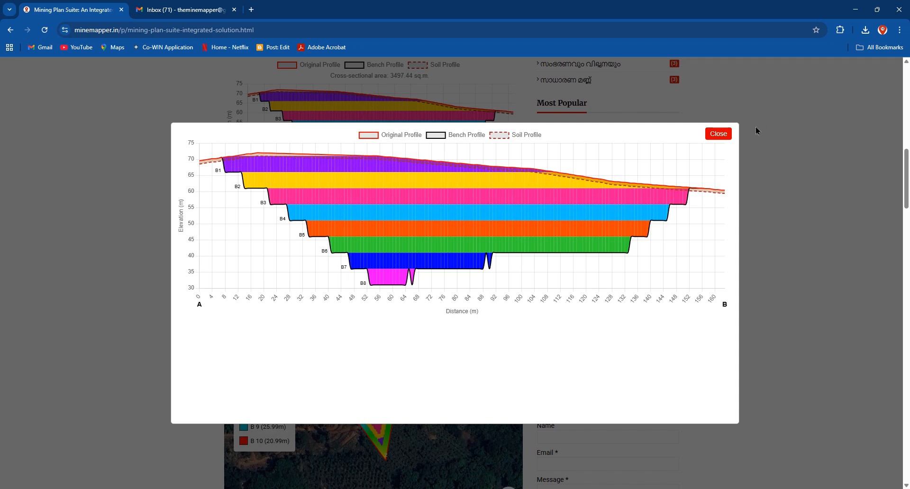
pyautogui.click(719, 134)
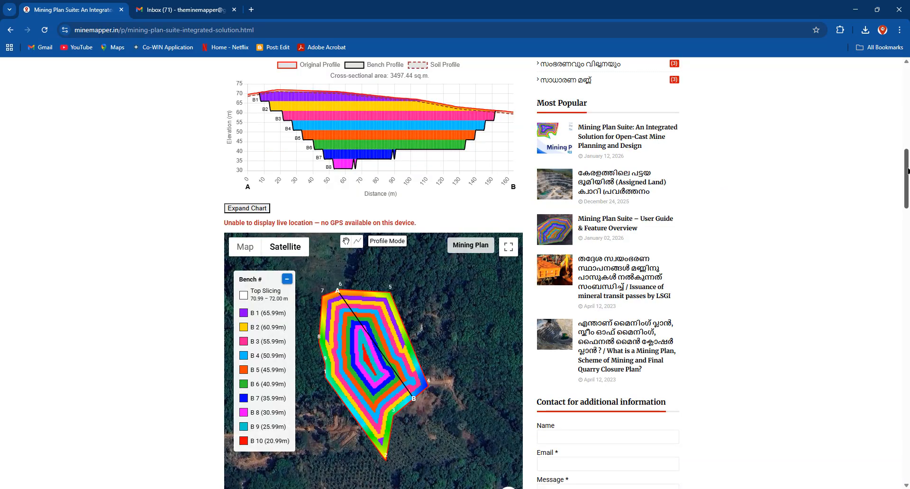
# - Inspect the 3D bench surface from different angles, including from above
pyautogui.moveTo(906, 177); pyautogui.dragTo(906, 224)
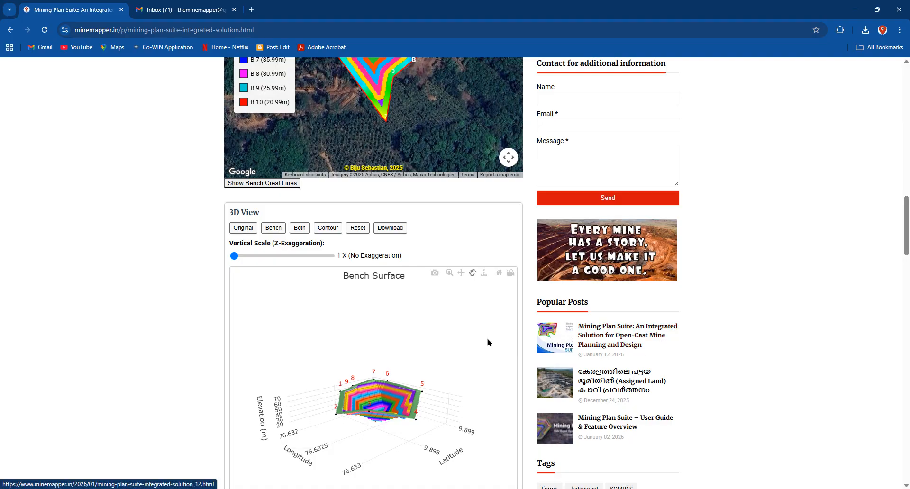
pyautogui.moveTo(448, 346); pyautogui.dragTo(446, 372)
pyautogui.moveTo(422, 373); pyautogui.dragTo(458, 353)
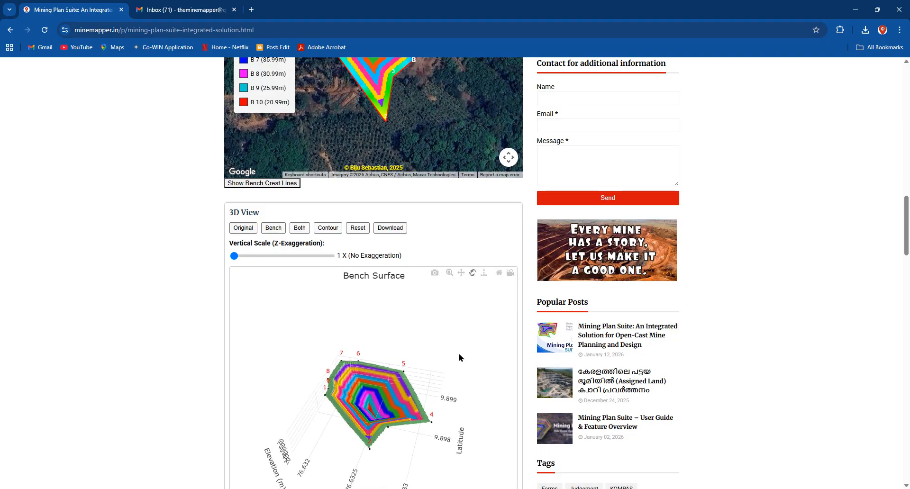
# - Show the original surface in the 3D view, inspect it from another angle, and return to the bench surface
pyautogui.click(244, 228)
pyautogui.moveTo(348, 337); pyautogui.dragTo(331, 318)
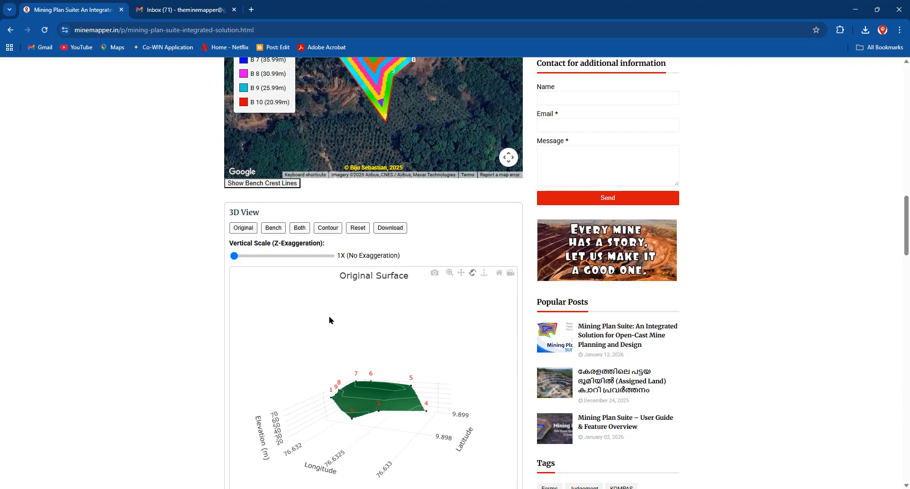
pyautogui.click(274, 228)
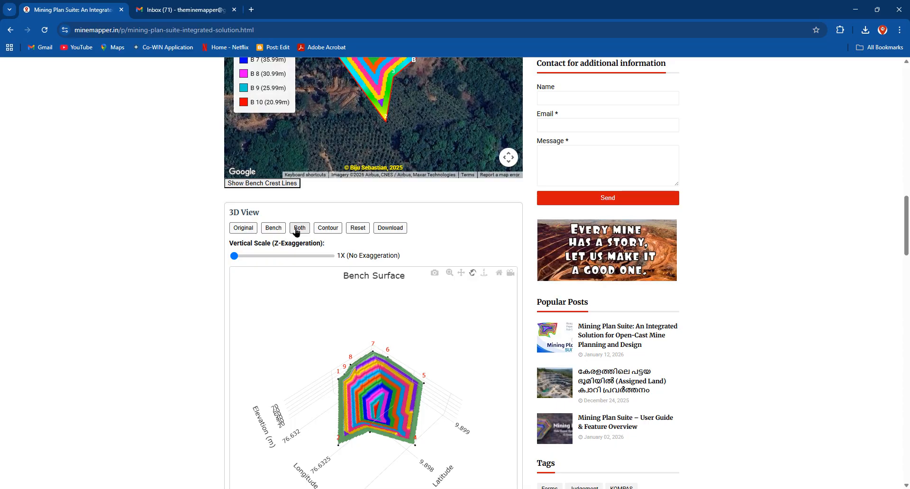
# - Inspect the combined original surface and benches from another angle, then display the contour map
pyautogui.click(297, 229)
pyautogui.moveTo(357, 351); pyautogui.dragTo(383, 351)
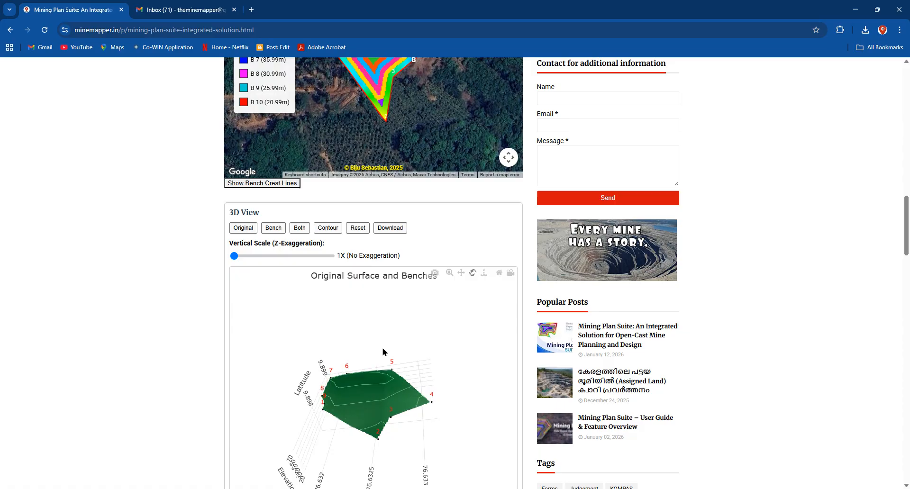
pyautogui.click(330, 230)
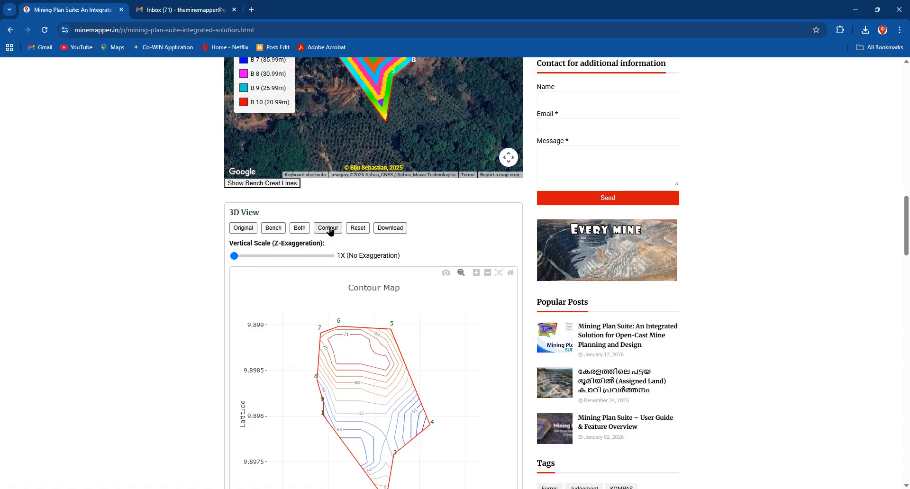
# - Display the bench surface again, set its vertical scale to 1.9X and inspect it from another angle
pyautogui.click(279, 228)
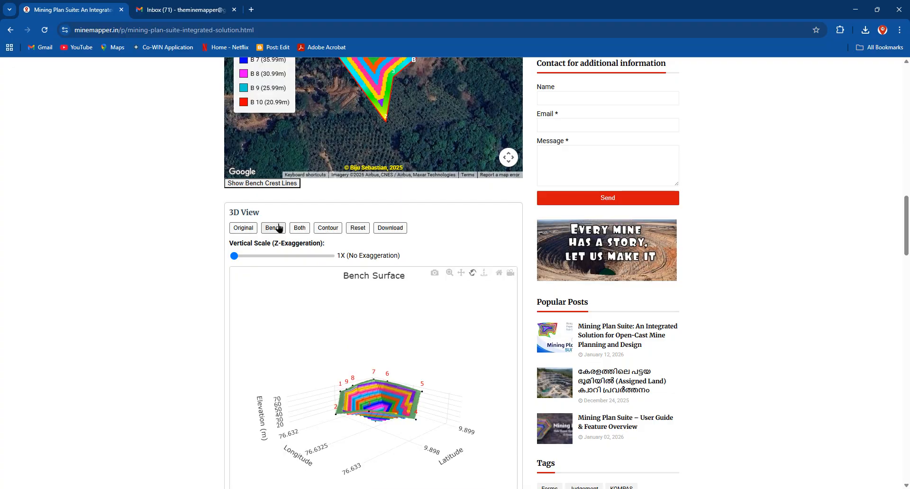
pyautogui.moveTo(322, 298); pyautogui.dragTo(325, 311)
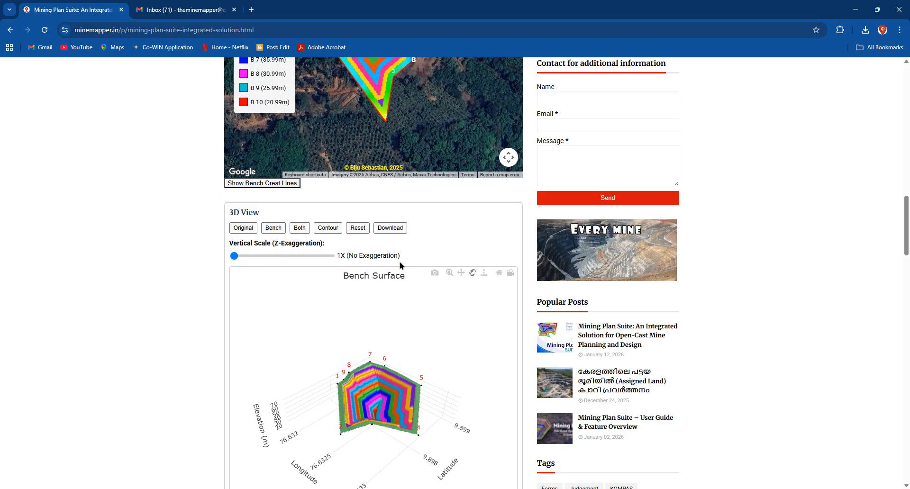
pyautogui.click(241, 257)
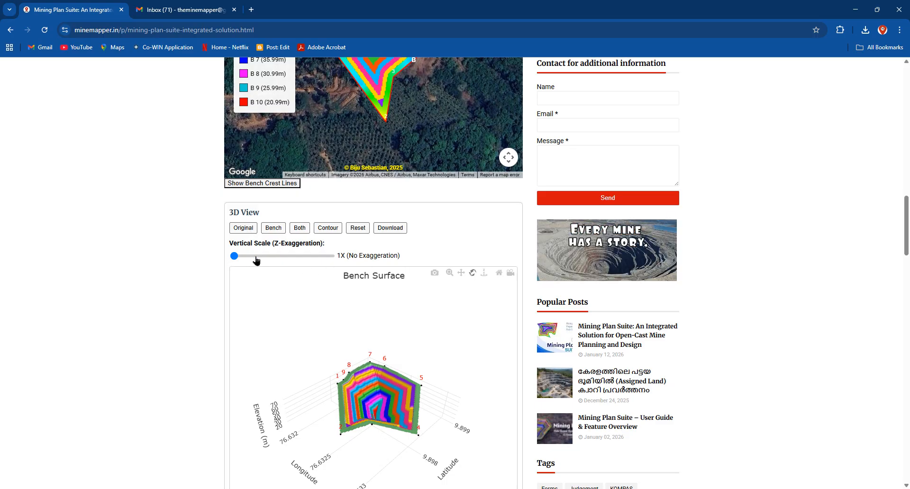
pyautogui.click(288, 257)
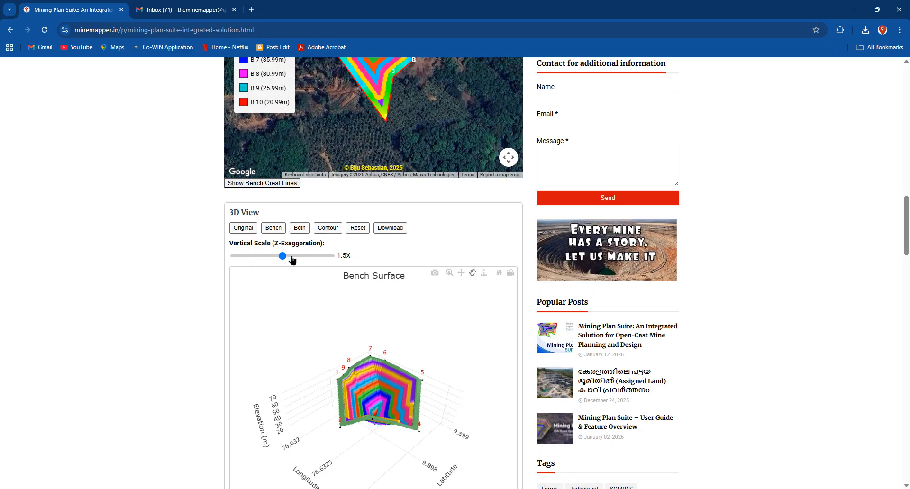
pyautogui.click(320, 258)
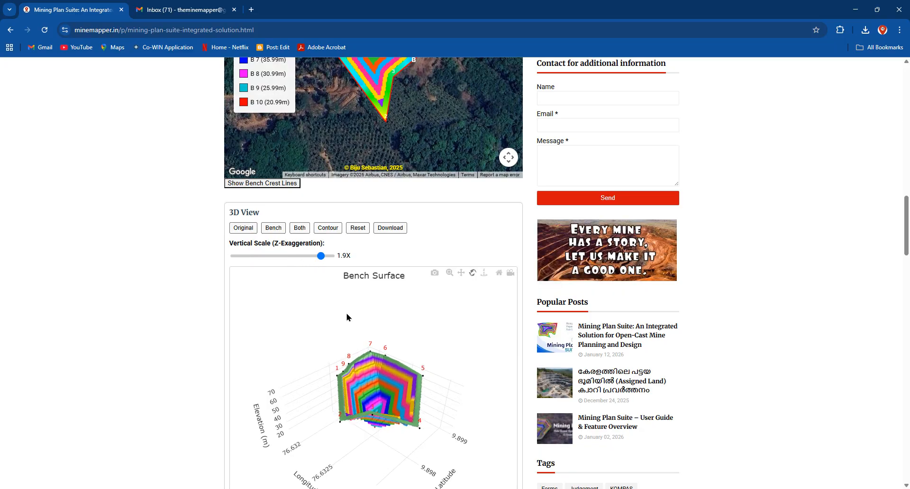
pyautogui.moveTo(346, 311)
pyautogui.mouseDown()
pyautogui.moveTo(343, 337)
pyautogui.moveTo(367, 337)
pyautogui.moveTo(340, 319)
pyautogui.moveTo(349, 317)
pyautogui.moveTo(324, 308)
pyautogui.moveTo(344, 317)
pyautogui.mouseUp()
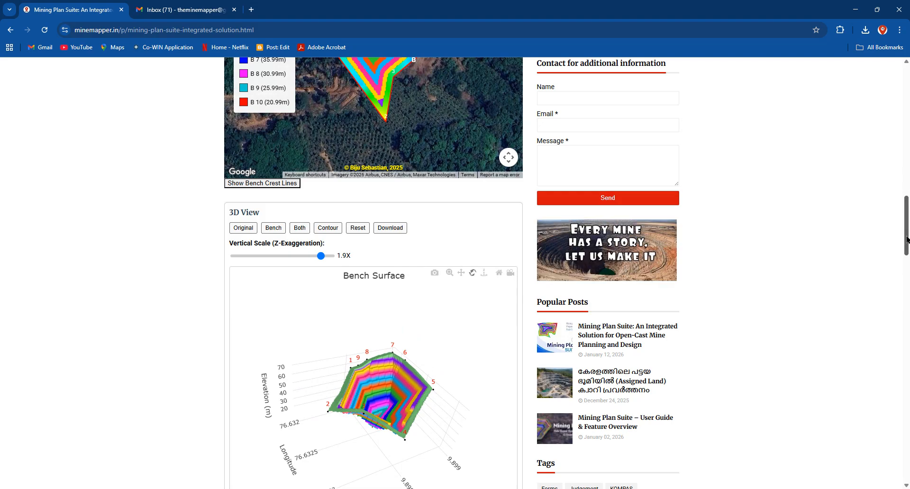
# - Review the bench-wise ore and overburden tables, the cross-section, and the Mining Plan Summary with its technical and legal notes
pyautogui.moveTo(906, 237); pyautogui.dragTo(908, 312)
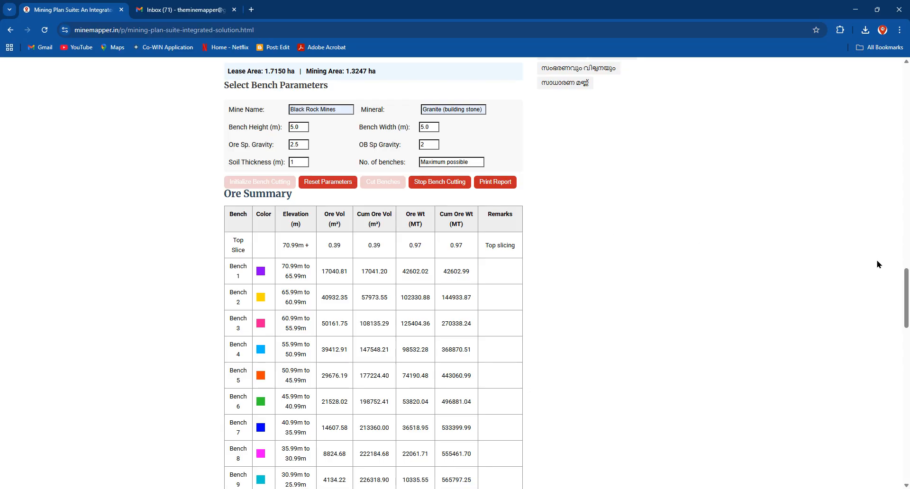
pyautogui.moveTo(906, 288); pyautogui.dragTo(907, 323)
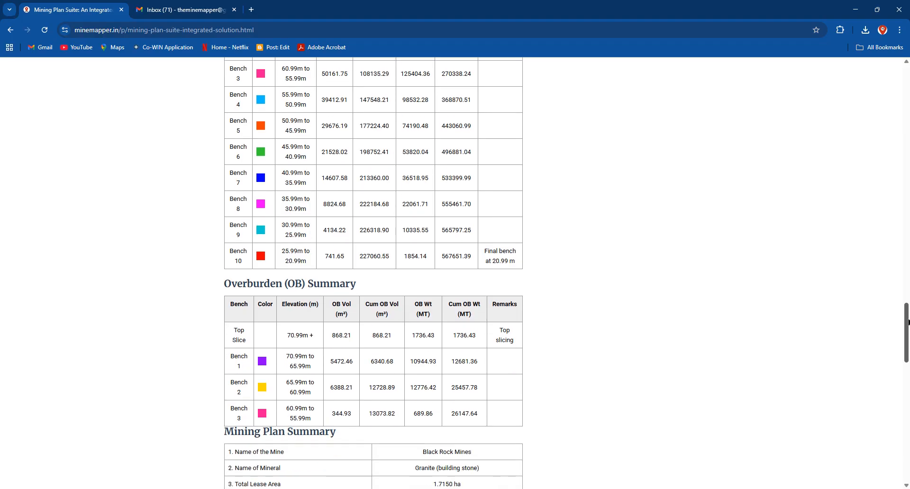
pyautogui.moveTo(908, 322); pyautogui.dragTo(856, 163)
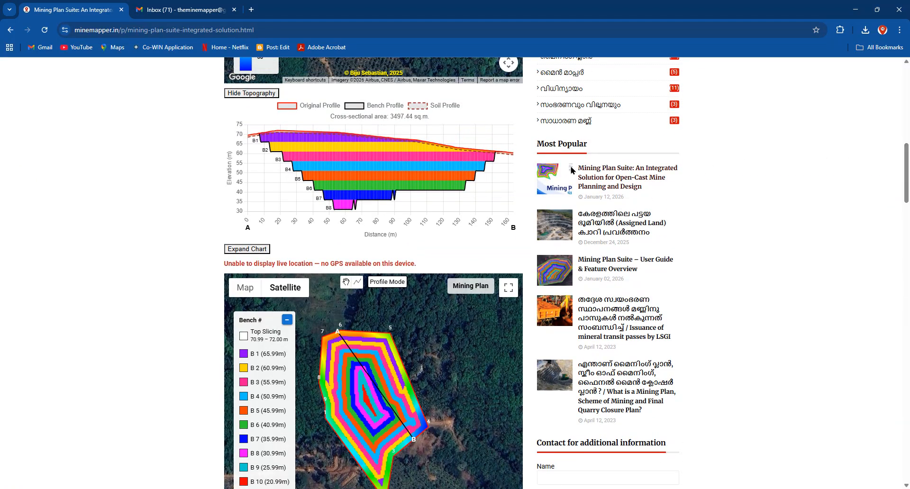
pyautogui.moveTo(485, 163)
pyautogui.moveTo(906, 174); pyautogui.dragTo(908, 374)
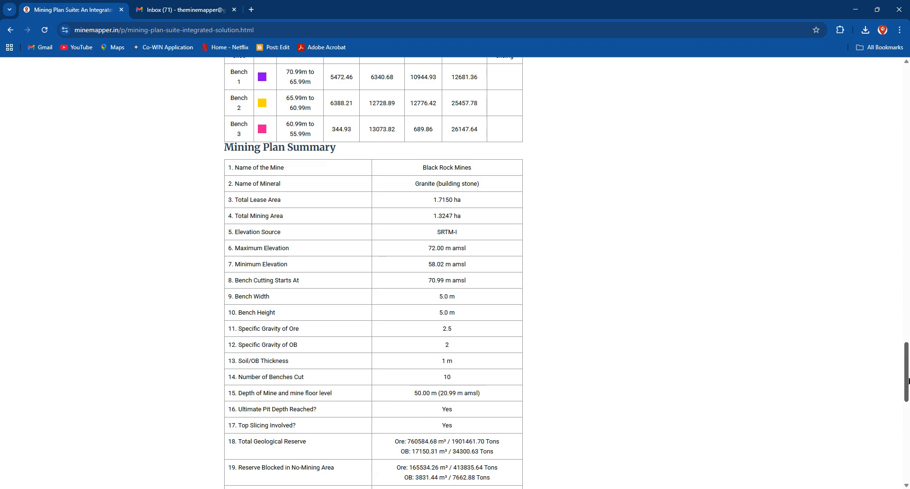
pyautogui.moveTo(907, 381); pyautogui.dragTo(907, 404)
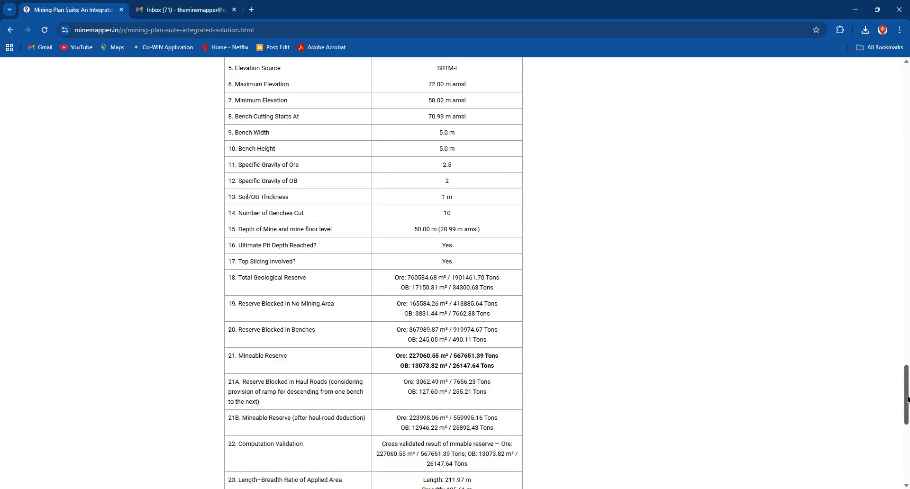
pyautogui.moveTo(907, 399); pyautogui.dragTo(907, 412)
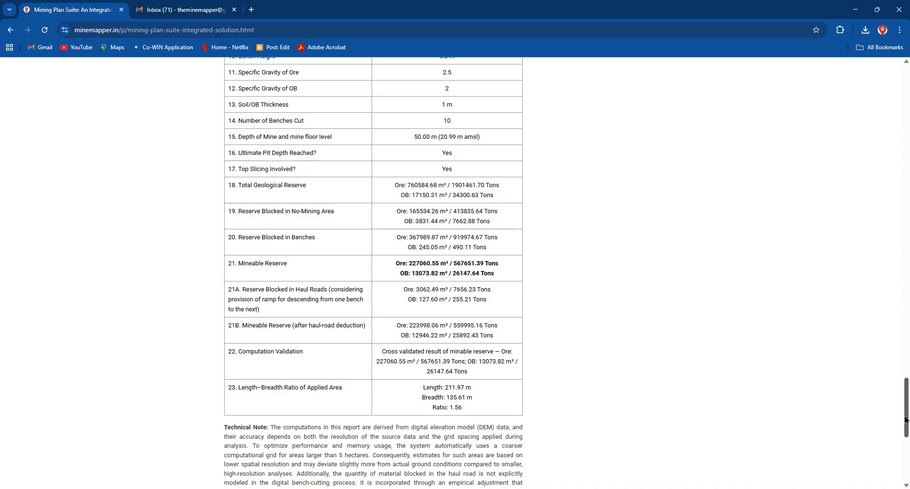
pyautogui.moveTo(906, 419); pyautogui.dragTo(907, 437)
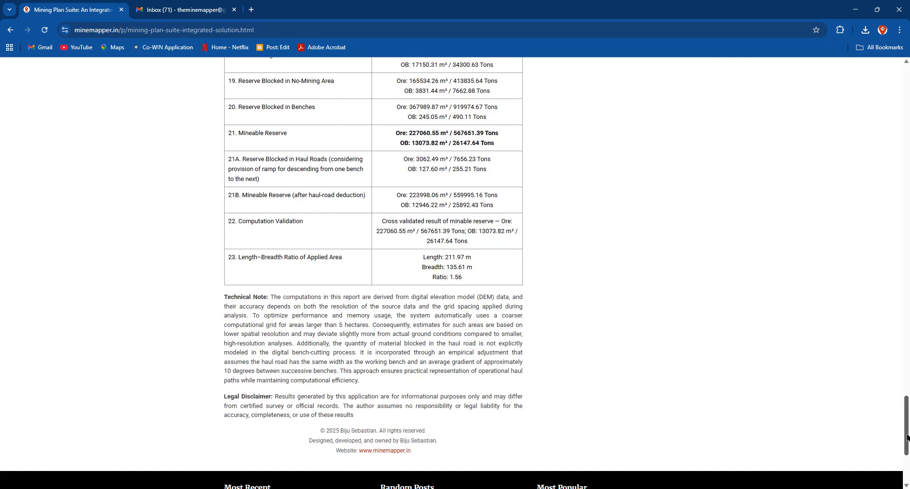
# - Generate the printable mining plan report for Black Rock Mines and open the downloaded PDF
pyautogui.moveTo(907, 437); pyautogui.dragTo(885, 340)
pyautogui.scroll(5, 882, 332)
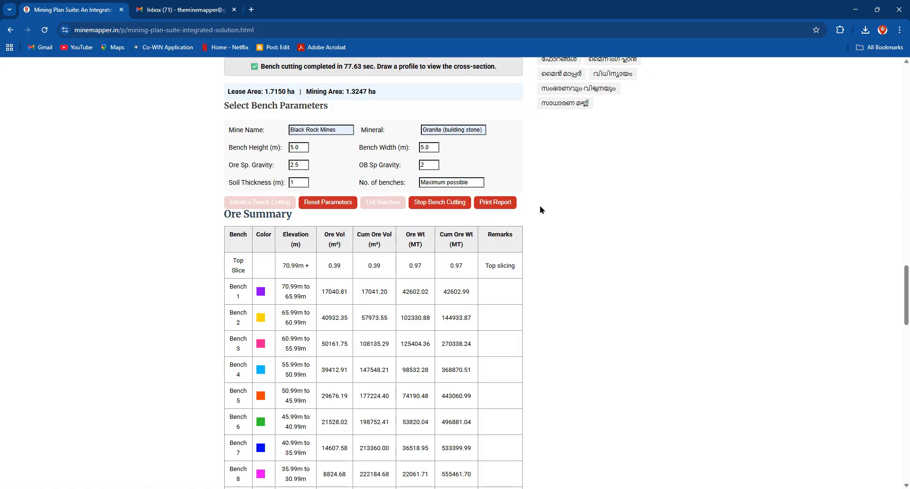
pyautogui.click(497, 204)
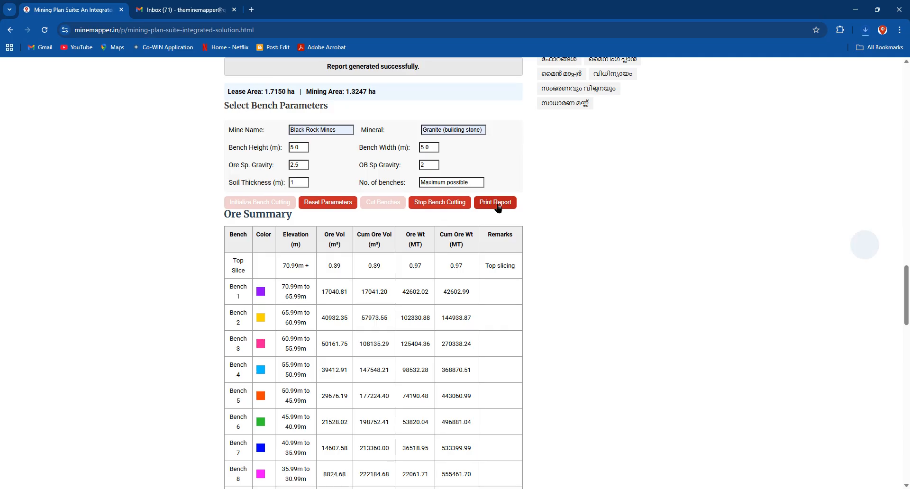
pyautogui.click(789, 51)
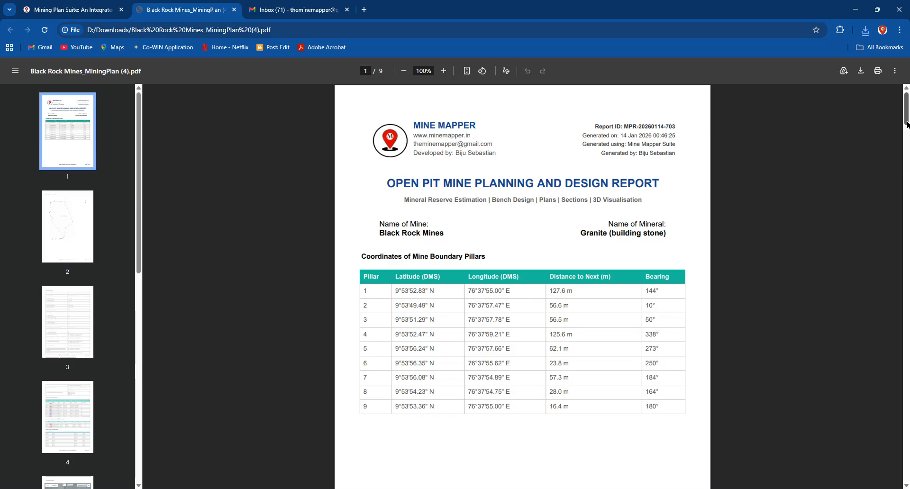
# - Review the PDF report's boundary coordinates and sketch, bench summaries, topographic and bench maps, and cross-section page
pyautogui.scroll(-1, 906, 124)
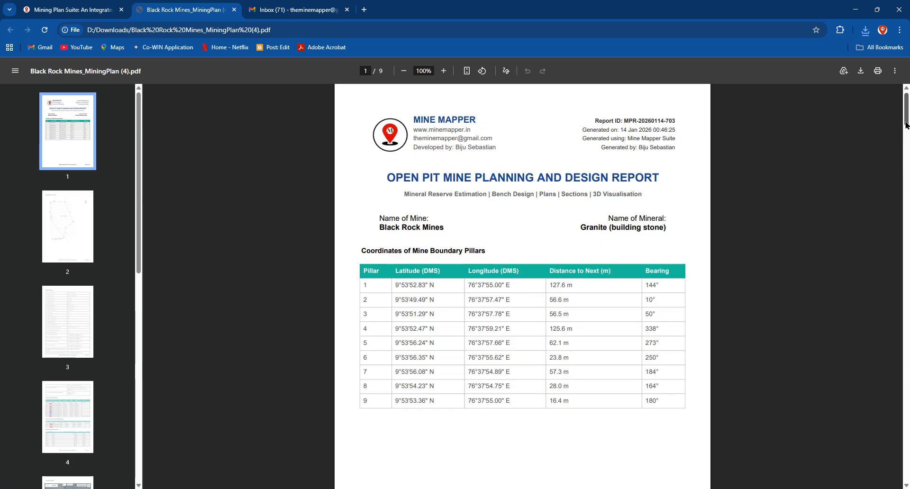
pyautogui.moveTo(906, 125)
pyautogui.mouseDown()
pyautogui.moveTo(906, 173)
pyautogui.moveTo(906, 162)
pyautogui.mouseUp()
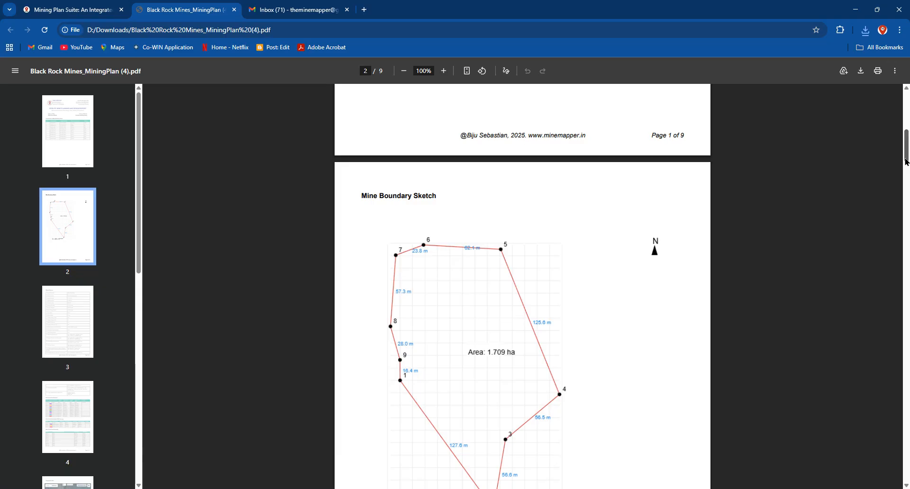
pyautogui.moveTo(905, 161); pyautogui.dragTo(900, 268)
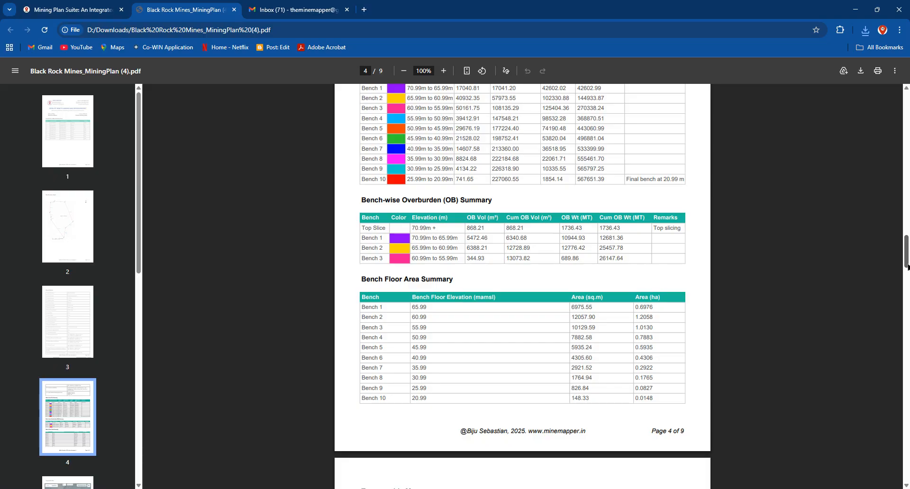
pyautogui.moveTo(907, 267); pyautogui.dragTo(908, 273)
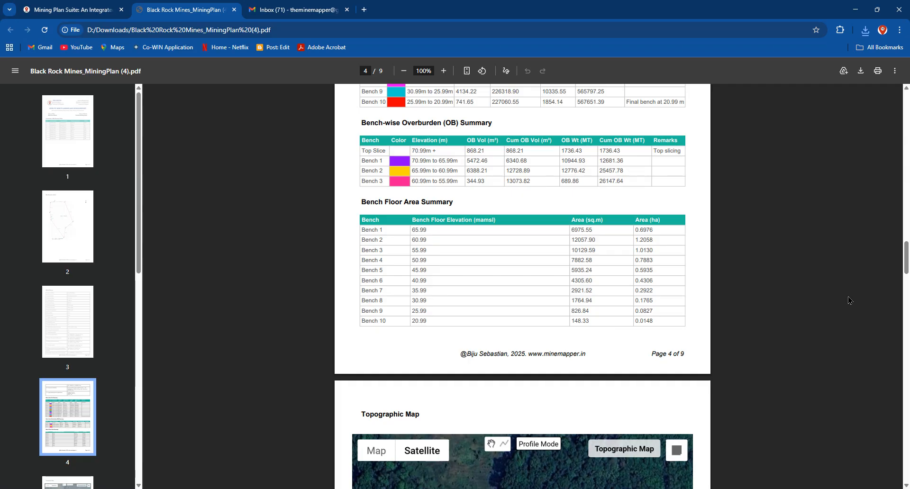
pyautogui.moveTo(907, 267); pyautogui.dragTo(907, 333)
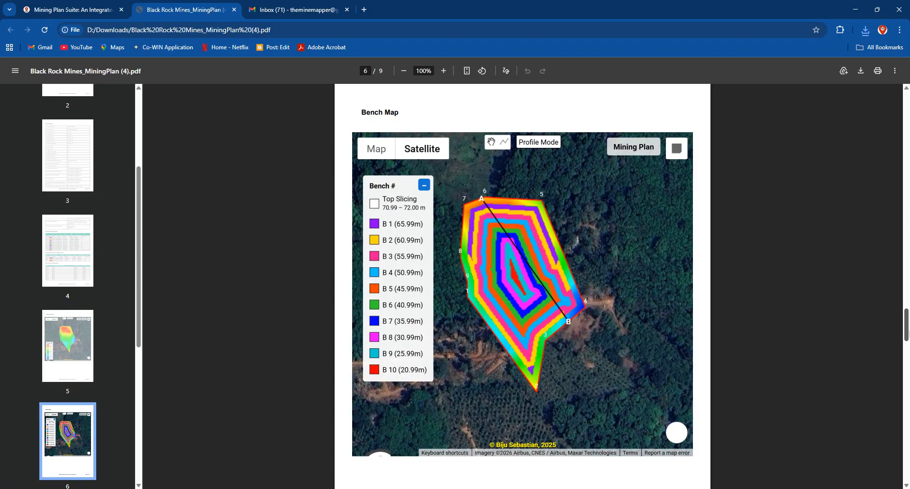
pyautogui.moveTo(907, 333); pyautogui.dragTo(906, 391)
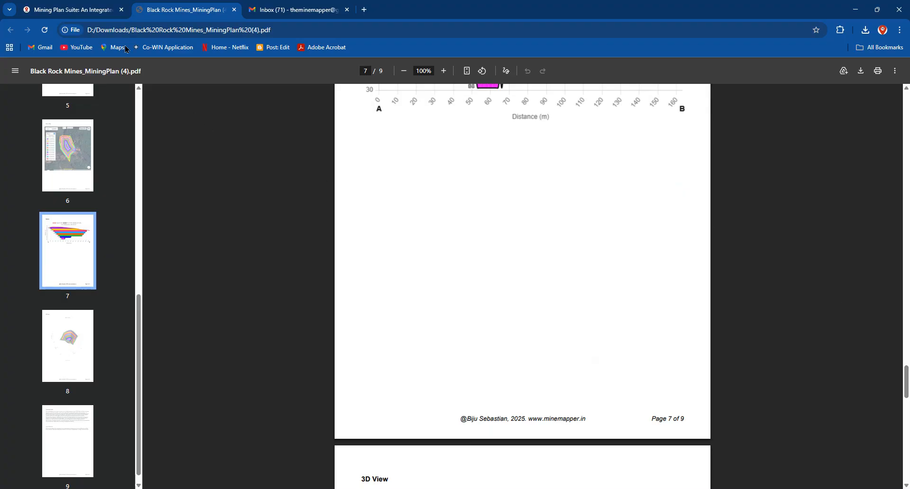
# - Return to Mining Plan Suite and reset the application, clearing all data of the current mine
pyautogui.click(75, 9)
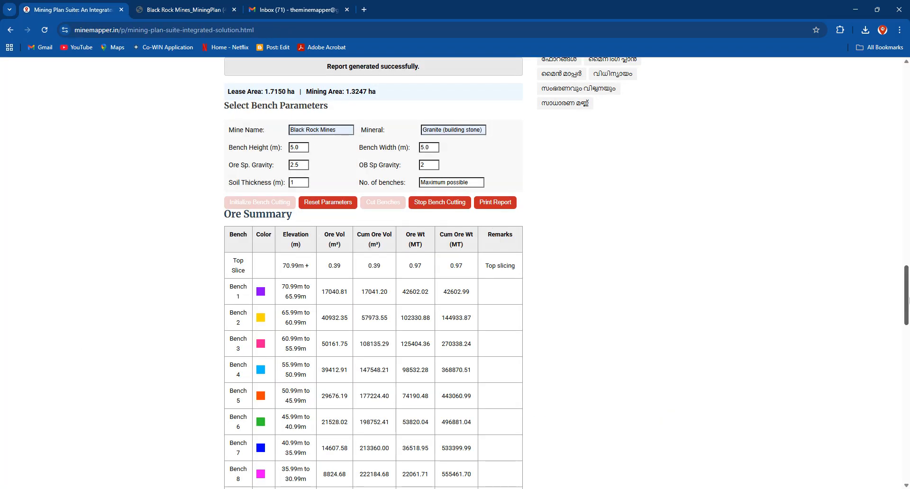
pyautogui.moveTo(907, 299); pyautogui.dragTo(874, 123)
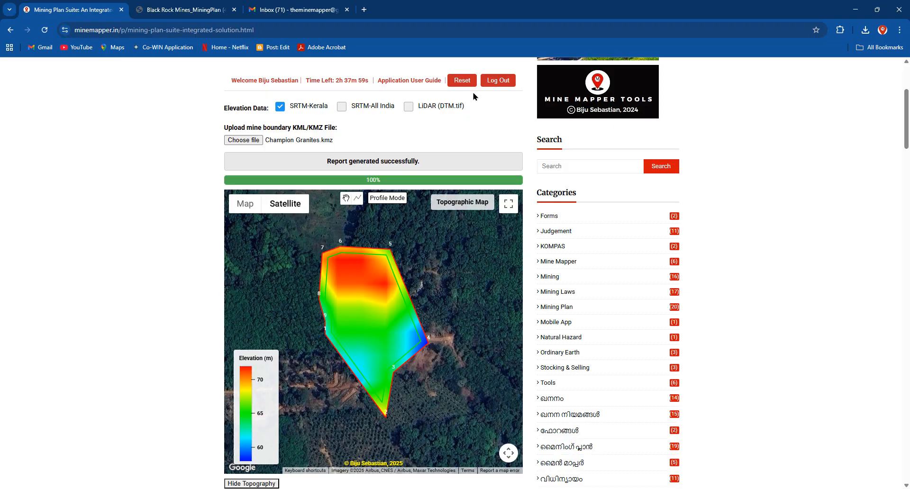
pyautogui.click(463, 81)
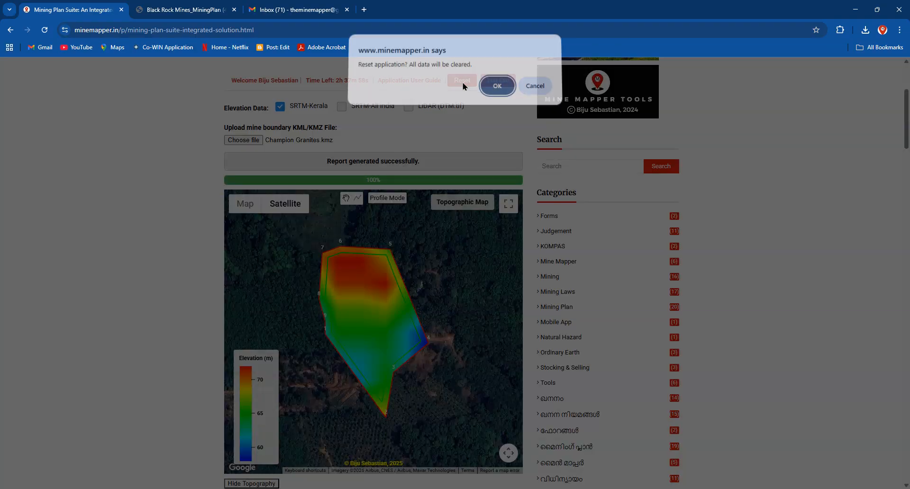
pyautogui.click(494, 88)
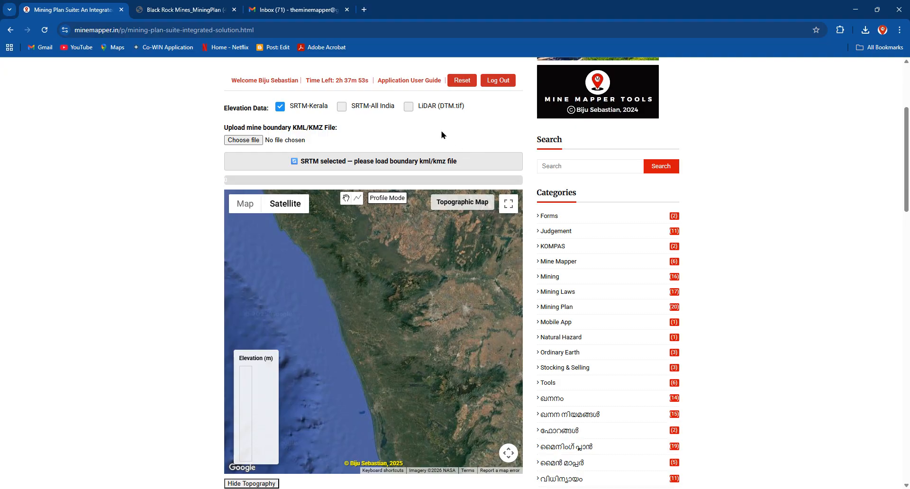
pyautogui.click(408, 107)
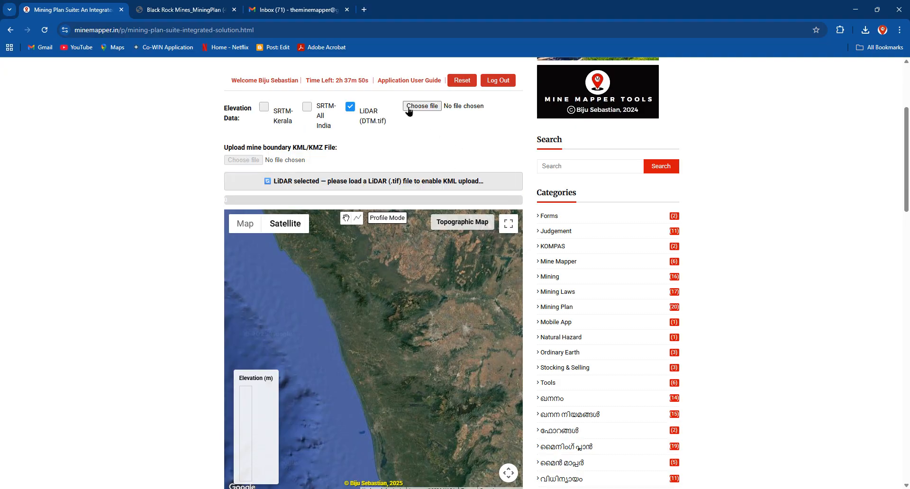
pyautogui.click(422, 106)
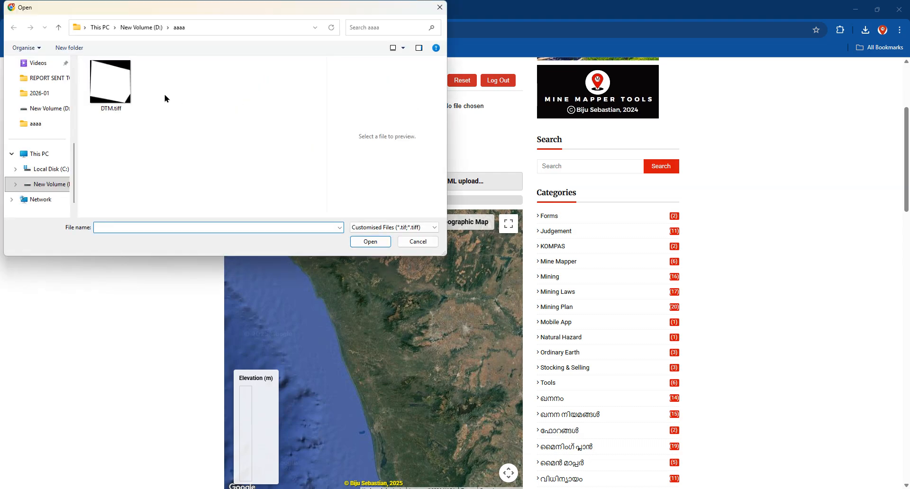
pyautogui.doubleClick(105, 98)
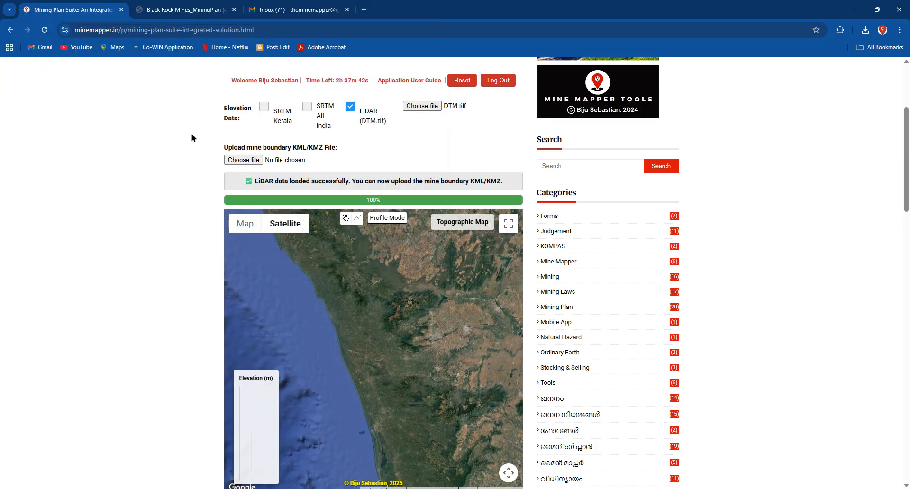
pyautogui.click(255, 162)
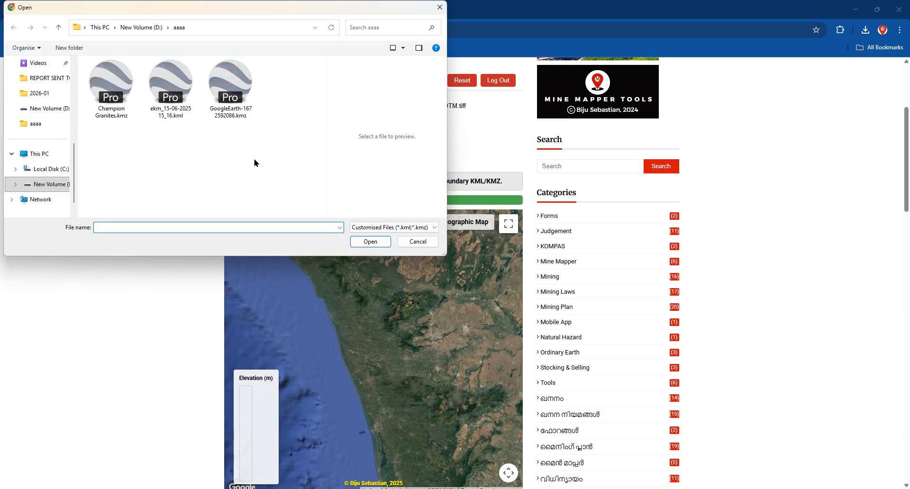
pyautogui.doubleClick(171, 90)
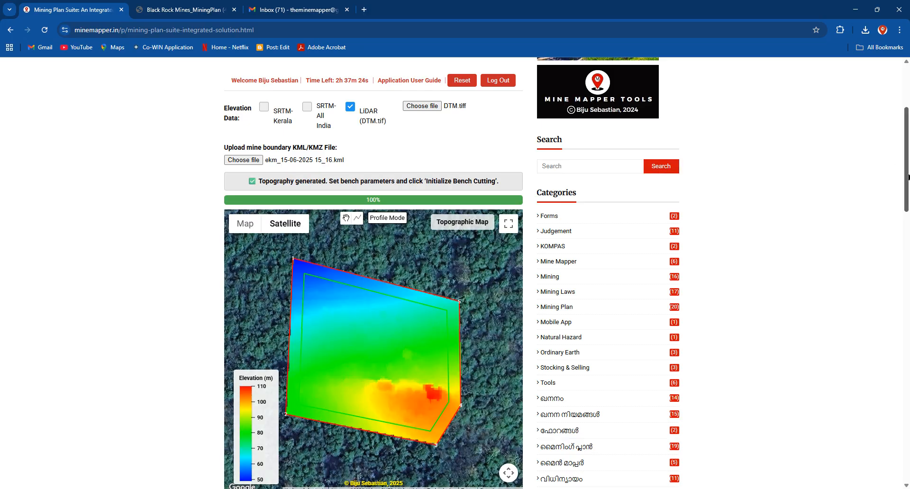
# - Draw a profile line diagonally across the topographic map from near boundary pillar 1 to the opposite southeast edge and examine its elevation chart
pyautogui.moveTo(907, 177); pyautogui.dragTo(908, 211)
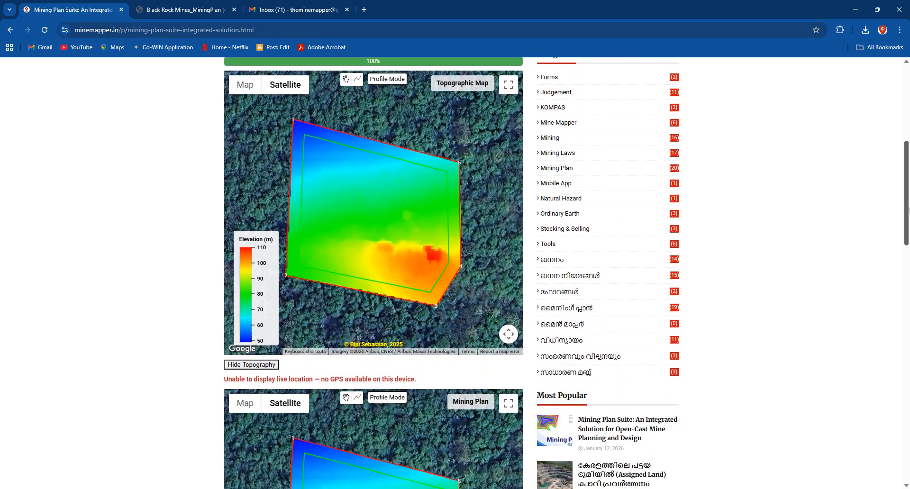
pyautogui.scroll(-3, 908, 211)
pyautogui.scroll(3, 899, 209)
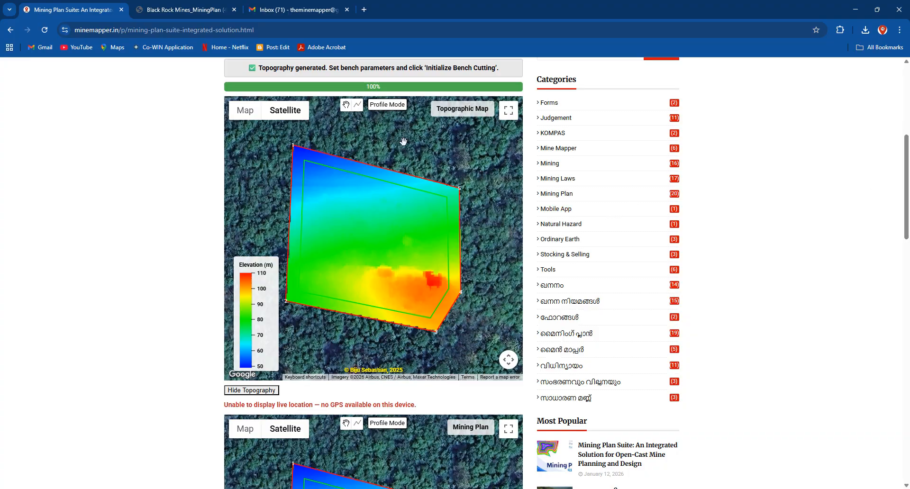
pyautogui.click(357, 104)
pyautogui.click(299, 139)
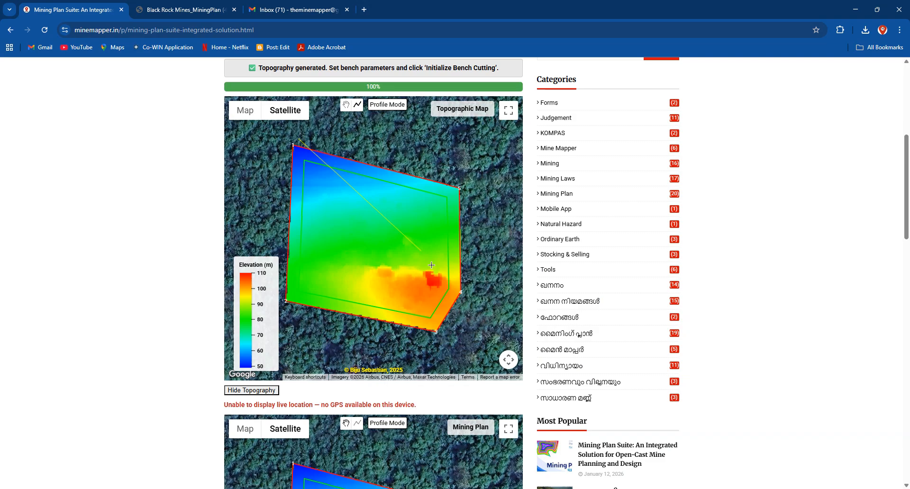
pyautogui.click(460, 317)
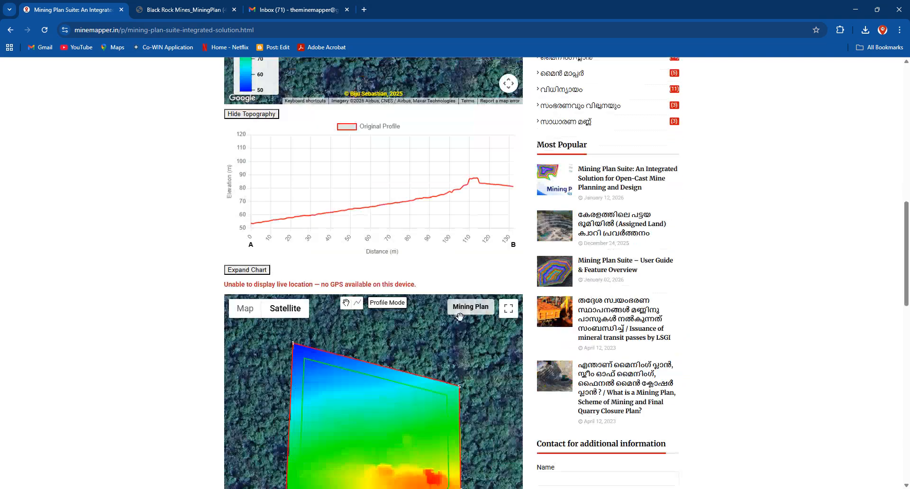
pyautogui.moveTo(467, 144)
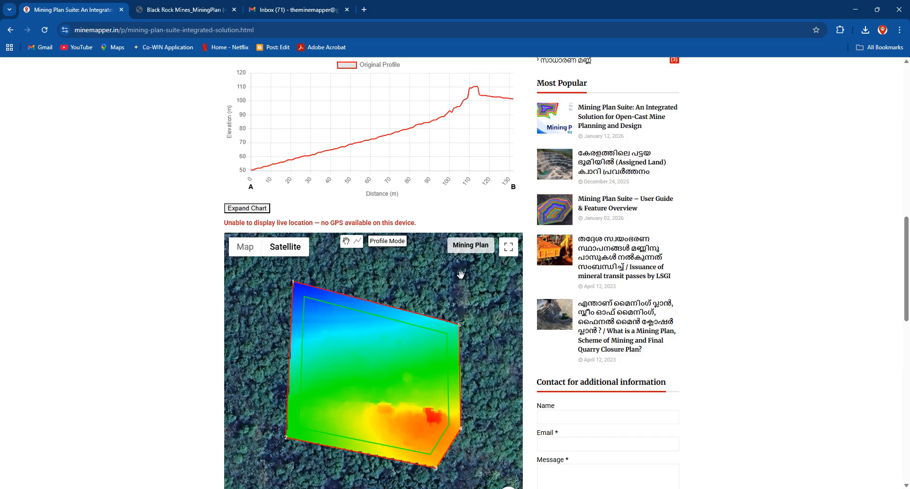
pyautogui.moveTo(493, 134)
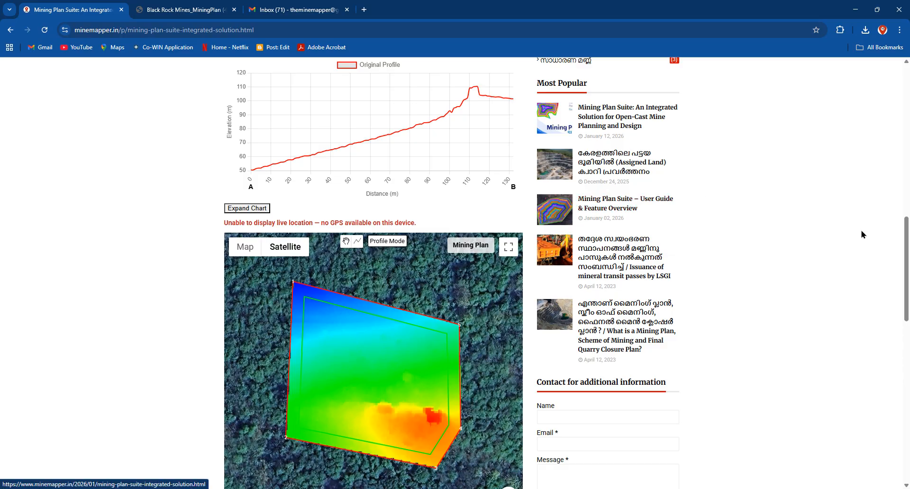
# - Initialize bench cutting with the default bench parameters and cut the benches for the LiDAR-based mine area
pyautogui.moveTo(908, 253); pyautogui.dragTo(908, 316)
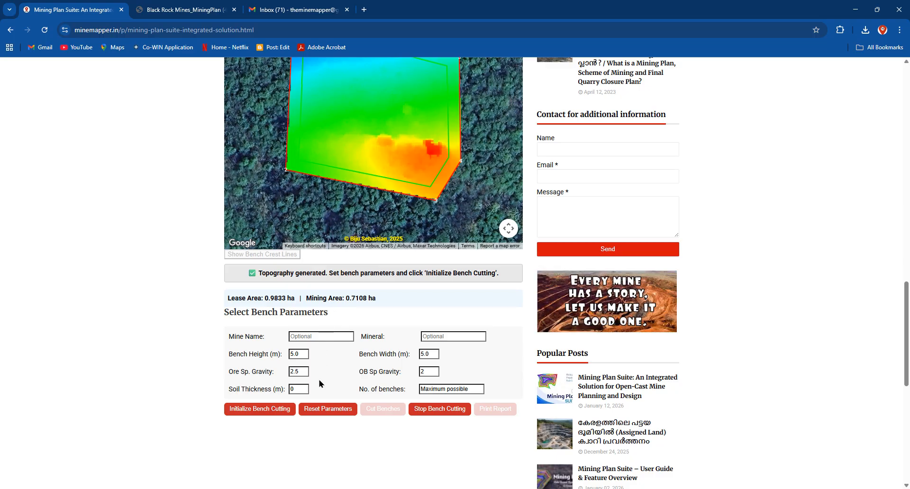
pyautogui.click(261, 410)
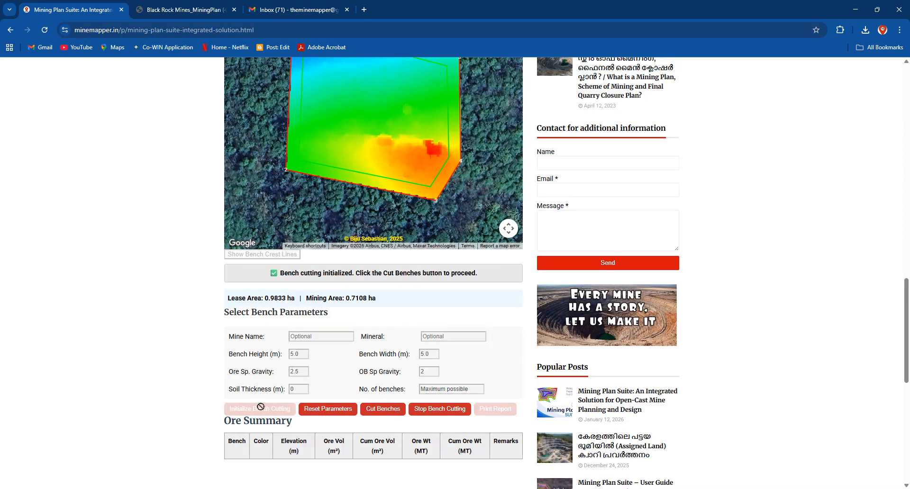
pyautogui.click(383, 410)
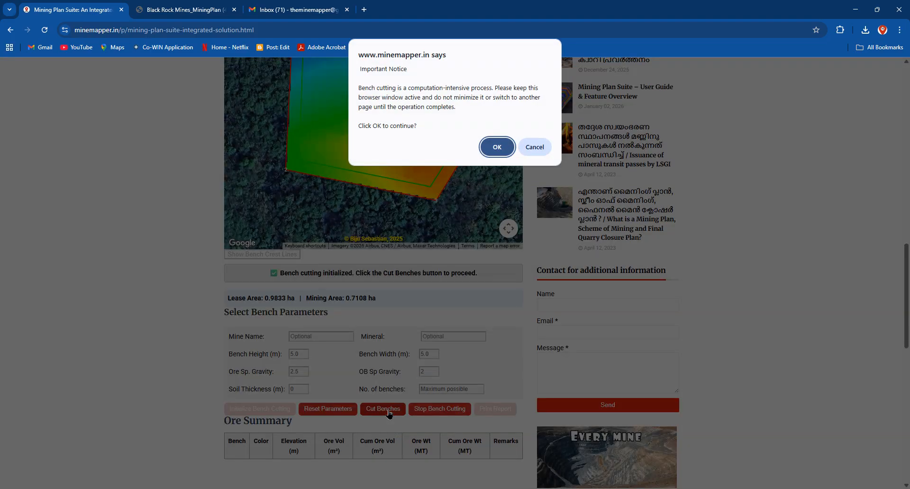
pyautogui.click(496, 147)
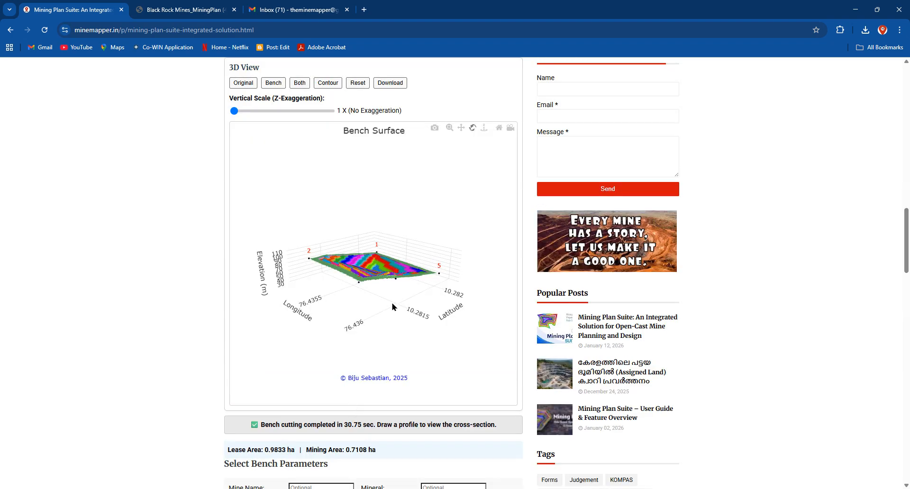
# - Inspect the 3D bench surface from another side and show the bench crest lines on the mining plan map before restoring the full benches
pyautogui.moveTo(392, 305); pyautogui.dragTo(358, 299)
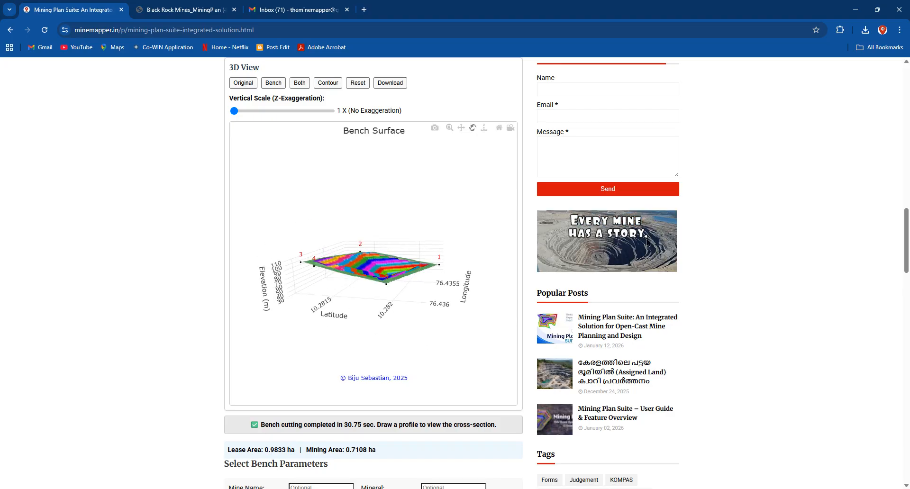
pyautogui.moveTo(908, 235); pyautogui.dragTo(906, 193)
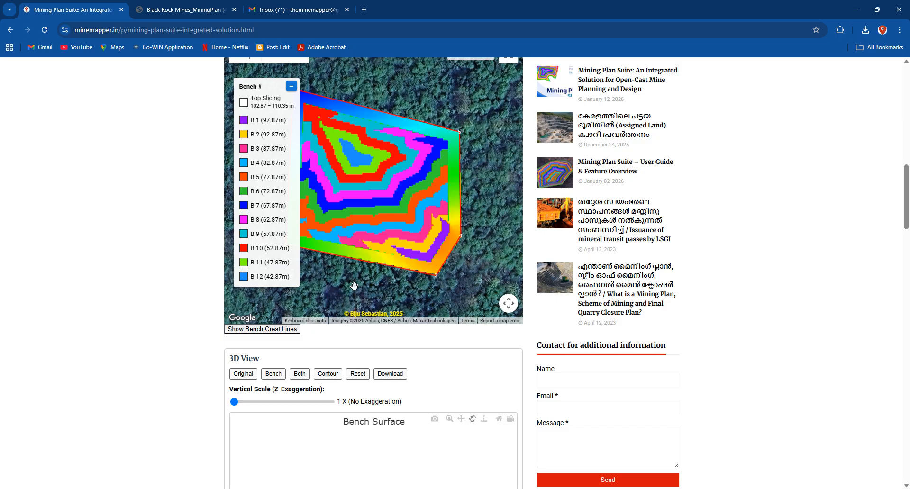
pyautogui.click(274, 330)
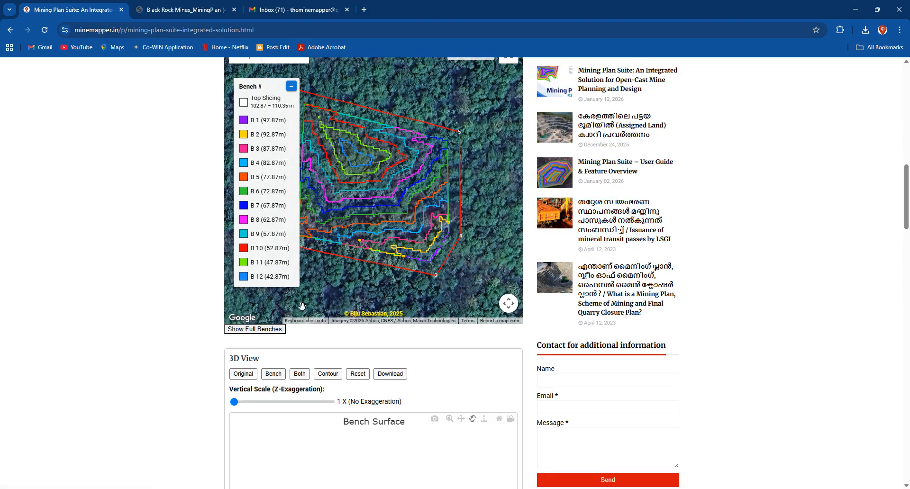
pyautogui.click(271, 331)
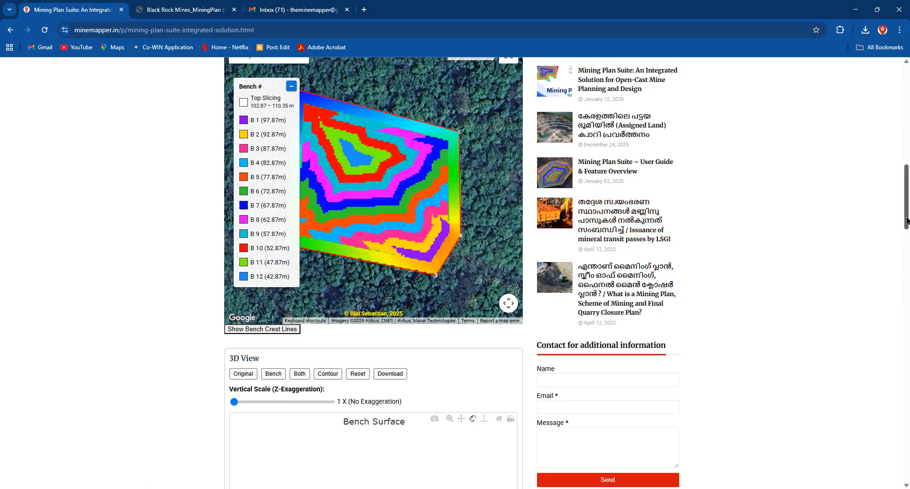
# - Hide the topography overlay on the topographic map to view the bare satellite image, and show it again
pyautogui.moveTo(907, 214); pyautogui.dragTo(897, 172)
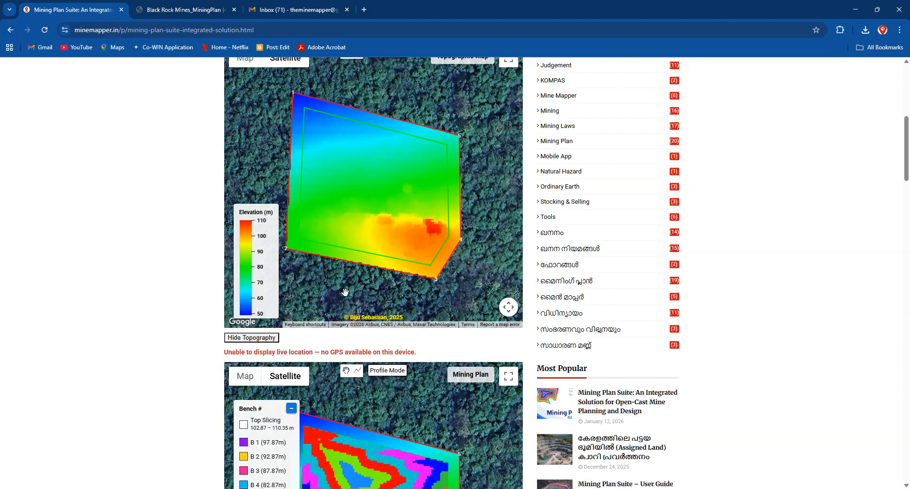
pyautogui.click(259, 337)
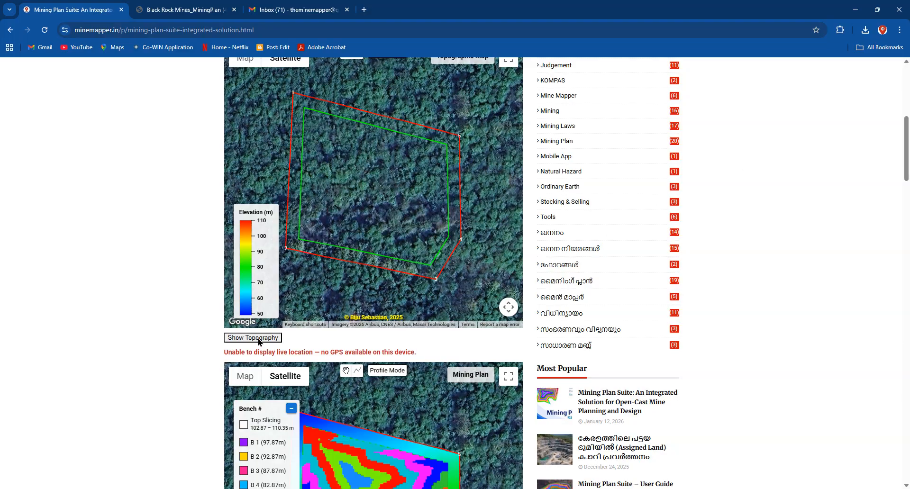
pyautogui.click(259, 337)
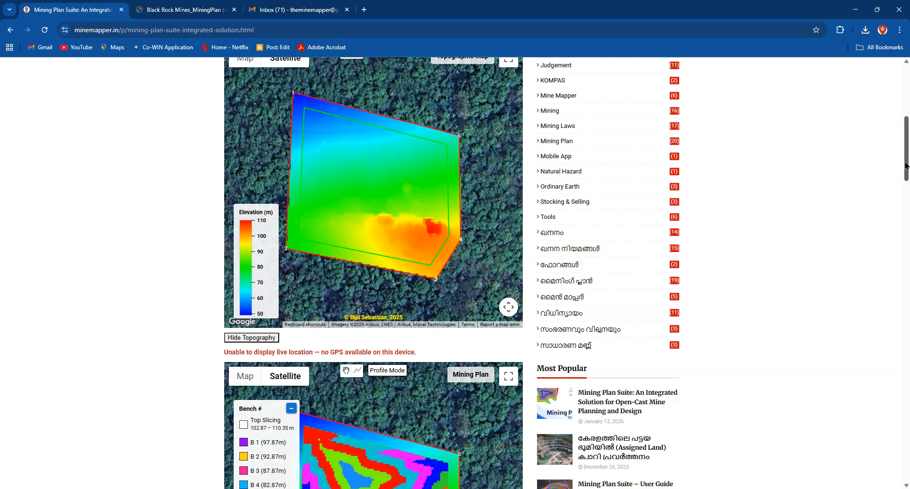
# - Switch the mining plan map to Measure Mode and measure a short east-west distance just outside the mine's northern boundary
pyautogui.moveTo(906, 166)
pyautogui.mouseDown()
pyautogui.moveTo(907, 259)
pyautogui.moveTo(897, 170)
pyautogui.mouseUp()
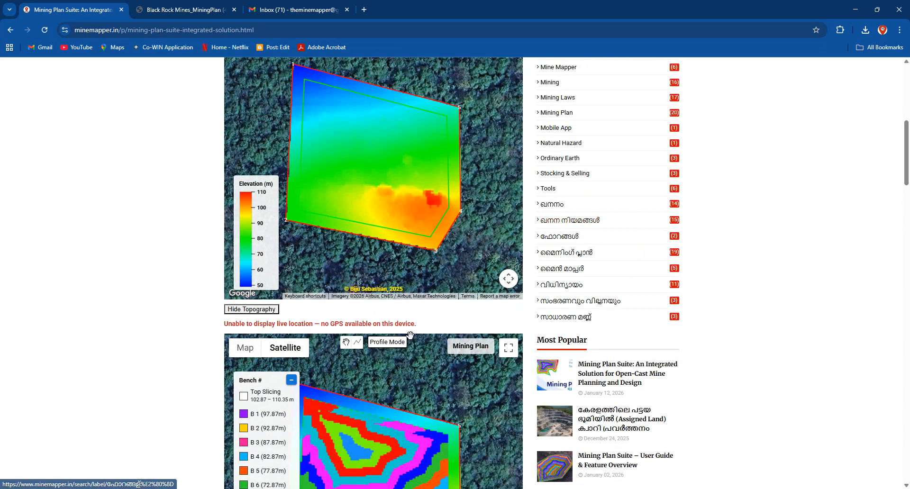
pyautogui.click(388, 343)
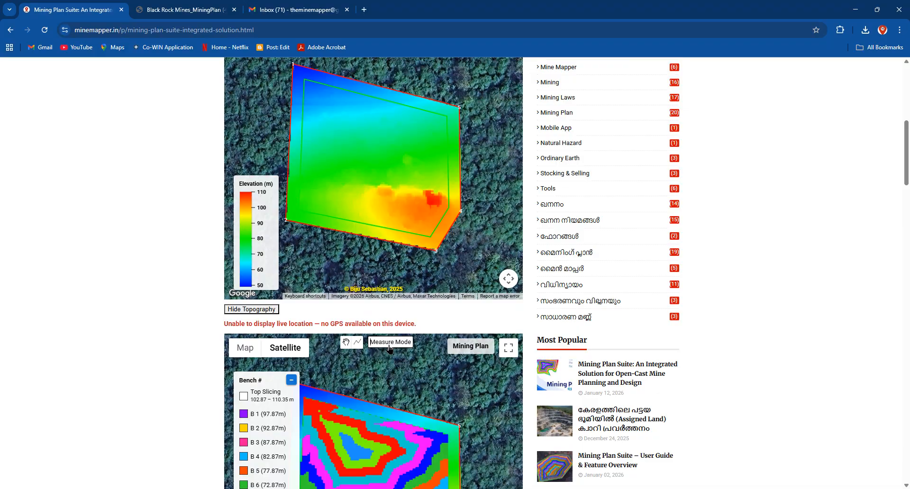
pyautogui.click(358, 345)
pyautogui.doubleClick(354, 461)
pyautogui.click(358, 344)
pyautogui.click(373, 380)
pyautogui.doubleClick(422, 382)
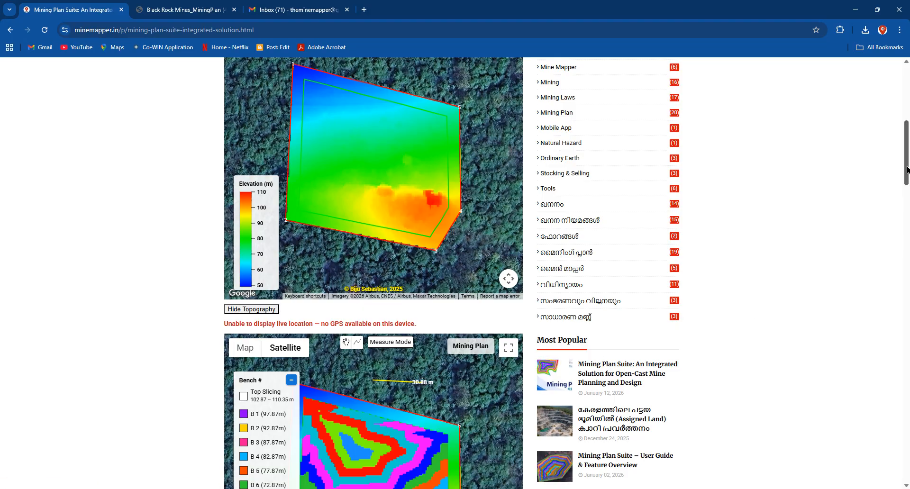
pyautogui.moveTo(907, 169); pyautogui.dragTo(907, 217)
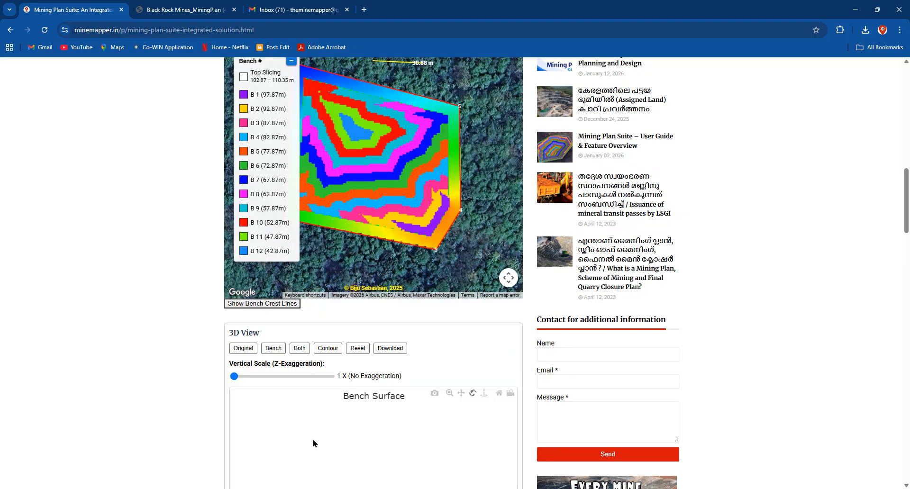